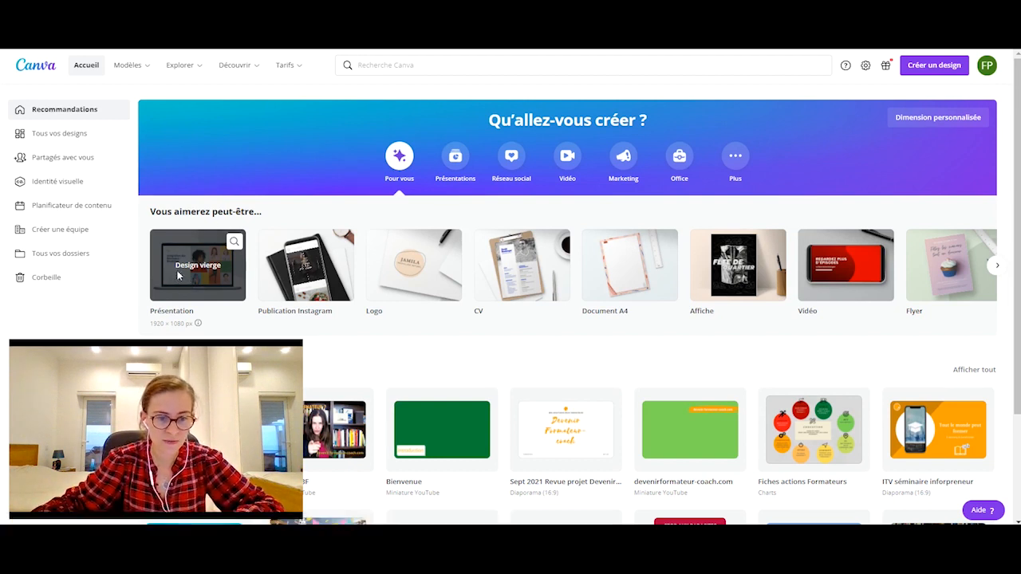
Create a blank 1920 × 1080 px presentation
{"action": "left_click", "coordinate": [178, 274]}
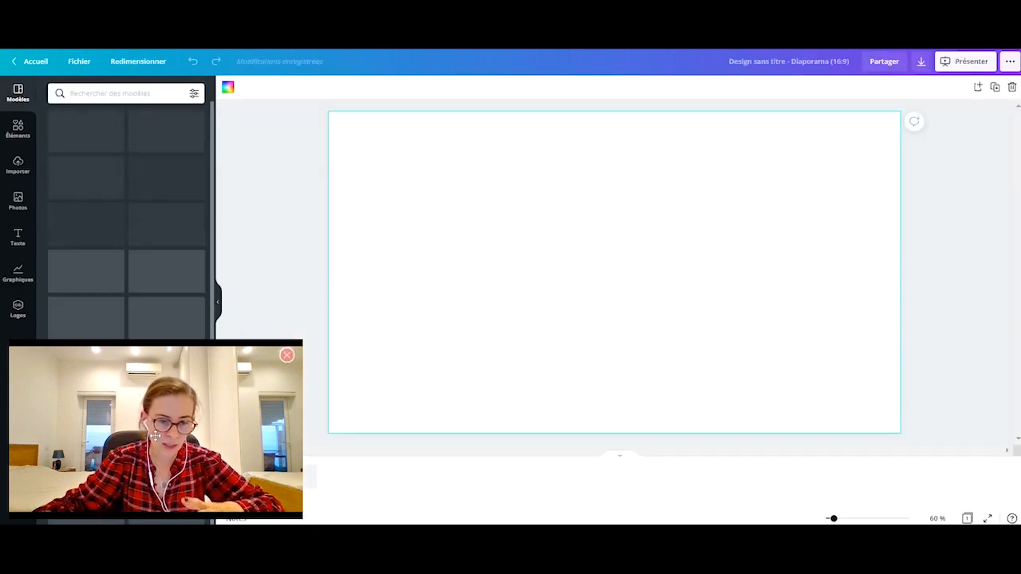
{"action": "left_click_drag", "start_coordinate": [155, 435], "coordinate": [867, 441]}
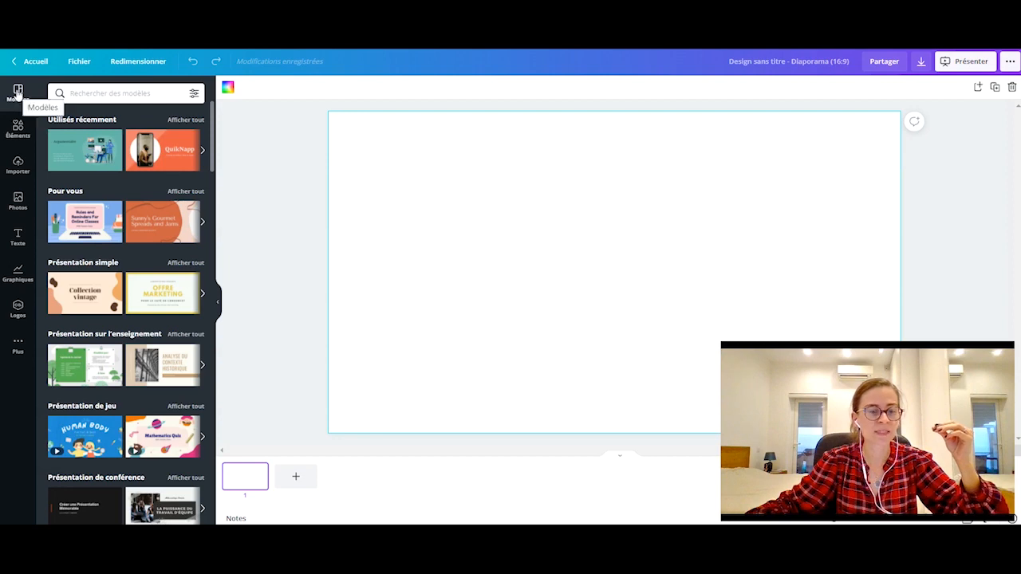
Browse the presentation template categories and the full list of templates below them, ending back at the recently used ones
{"action": "scroll", "coordinate": [137, 285], "scroll_direction": "down", "scroll_amount": 5}
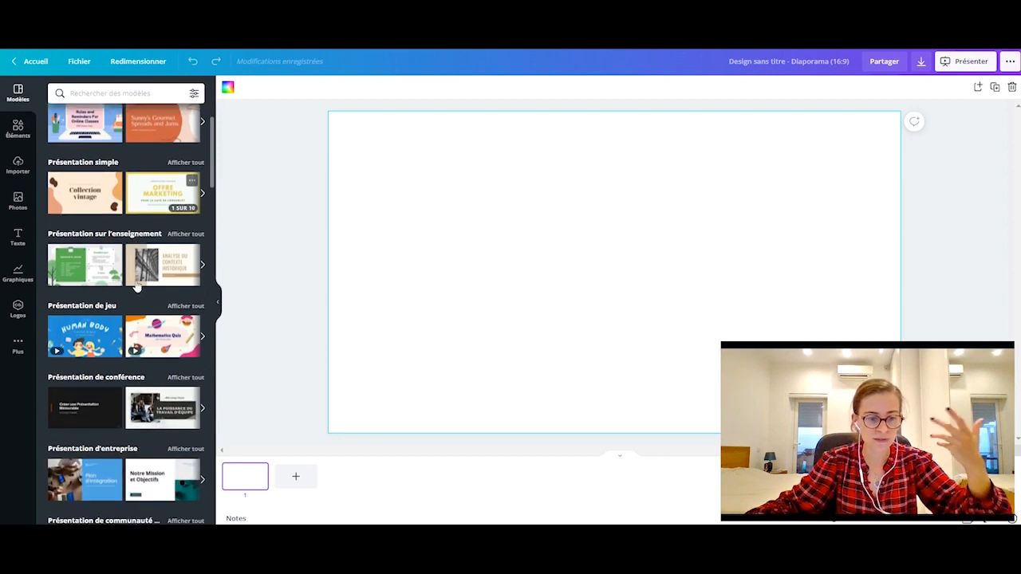
{"action": "scroll", "coordinate": [139, 287], "scroll_direction": "down", "scroll_amount": 2}
{"action": "scroll", "coordinate": [135, 263], "scroll_direction": "up", "scroll_amount": 6}
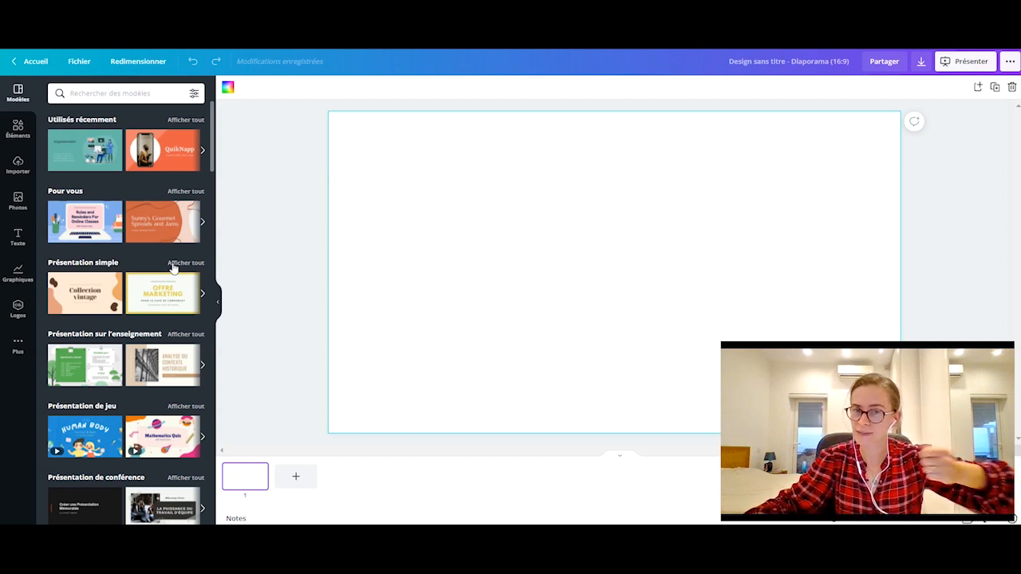
{"action": "scroll", "coordinate": [179, 256], "scroll_direction": "down", "scroll_amount": 1}
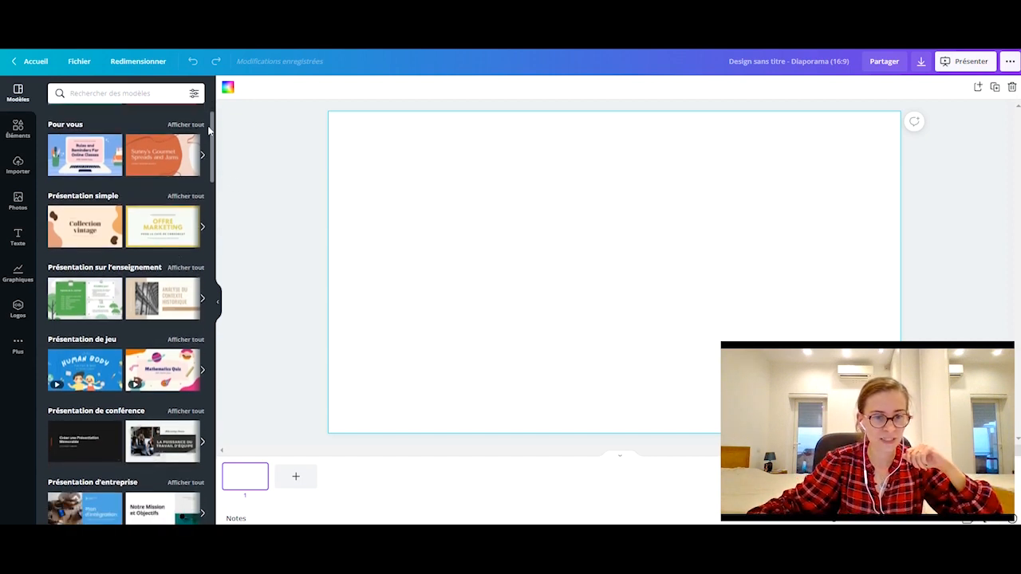
{"action": "left_click_drag", "start_coordinate": [213, 136], "coordinate": [212, 149]}
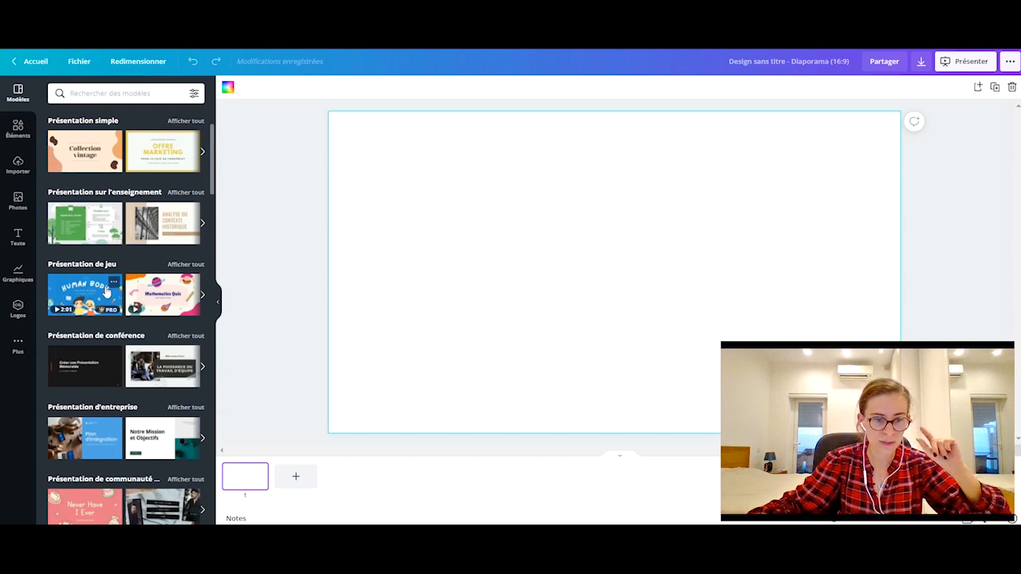
{"action": "scroll", "coordinate": [106, 292], "scroll_direction": "down", "scroll_amount": 3}
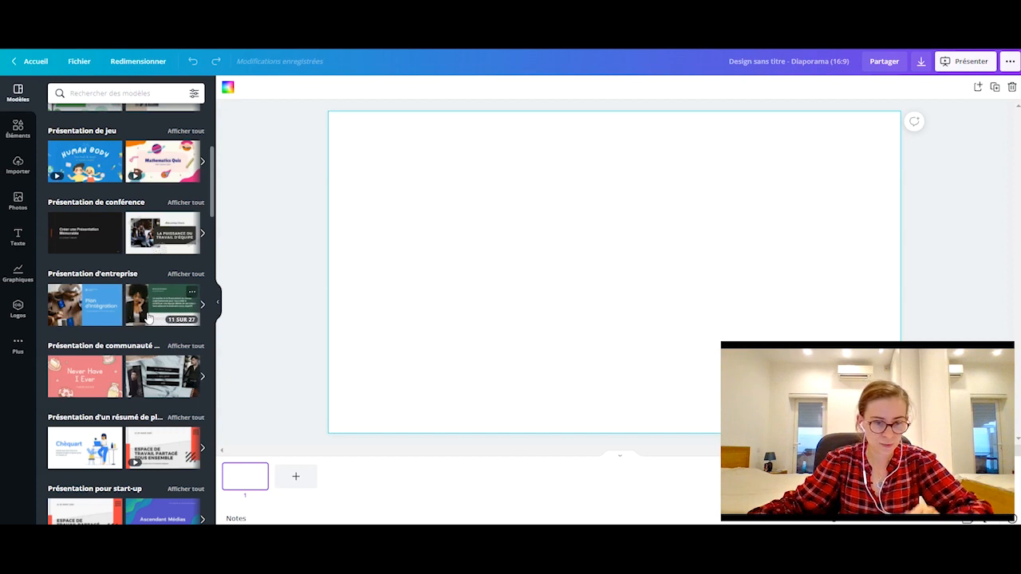
{"action": "scroll", "coordinate": [147, 318], "scroll_direction": "down", "scroll_amount": 8}
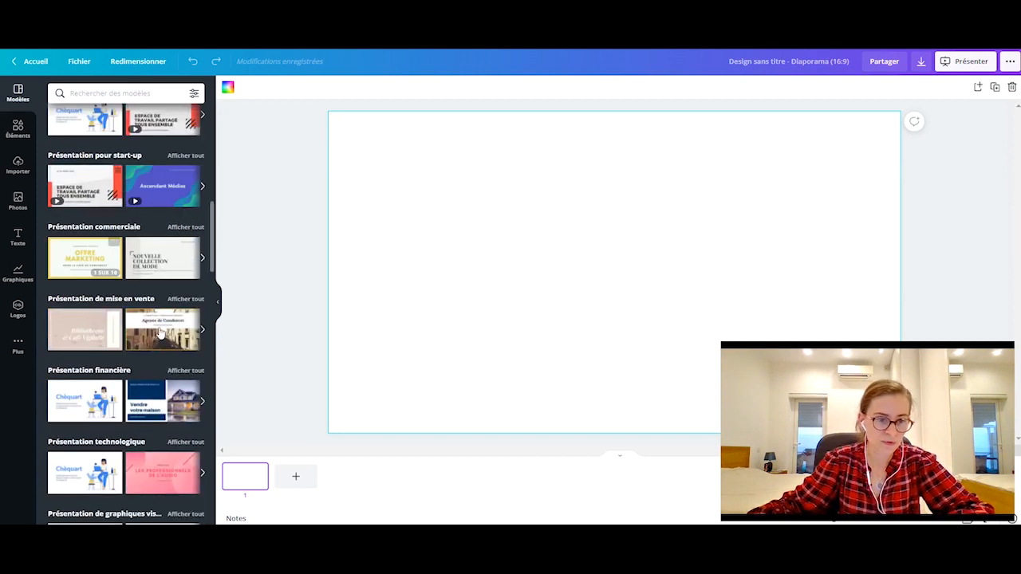
{"action": "scroll", "coordinate": [170, 351], "scroll_direction": "down", "scroll_amount": 8}
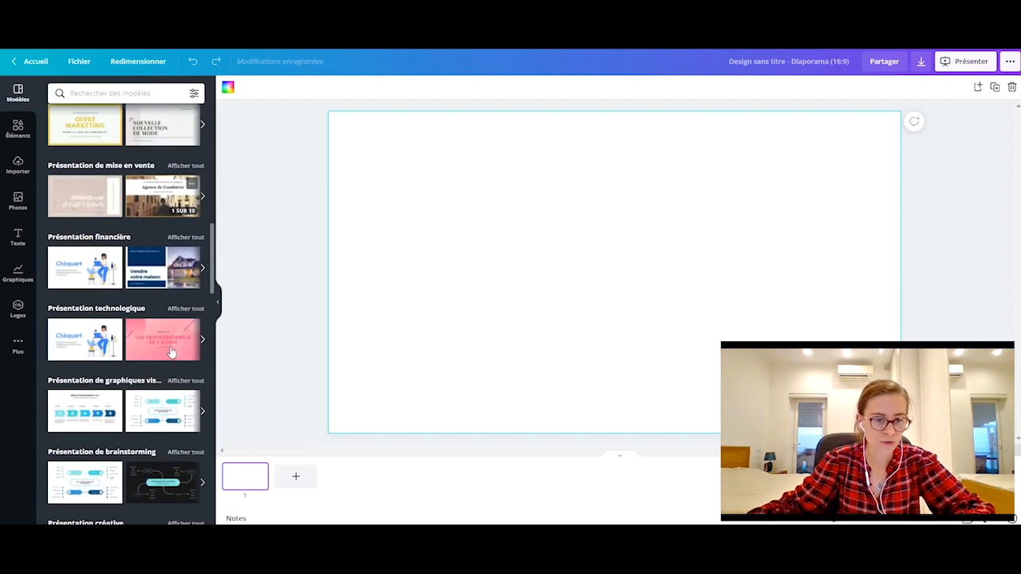
{"action": "scroll", "coordinate": [170, 351], "scroll_direction": "down", "scroll_amount": 10}
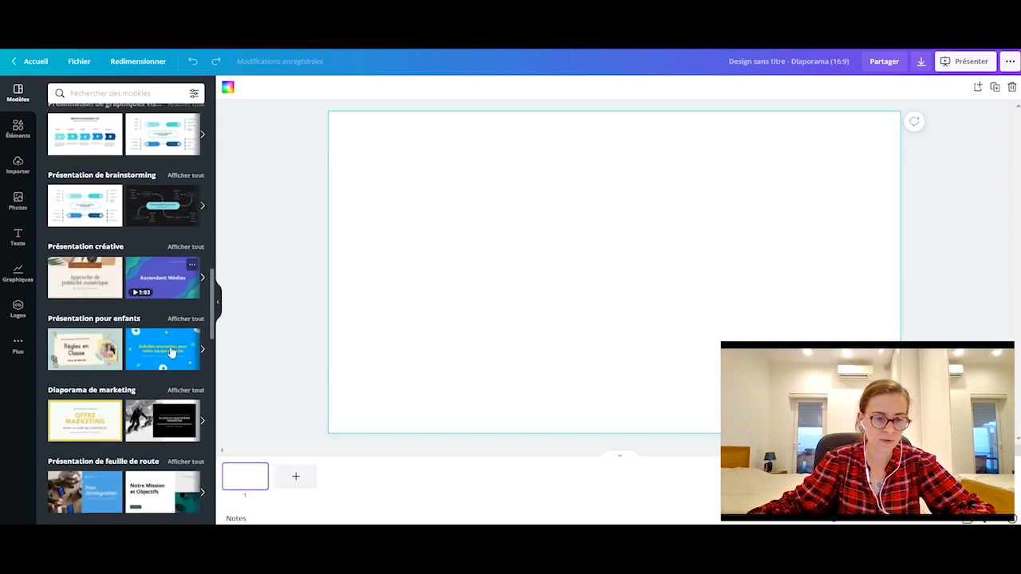
{"action": "scroll", "coordinate": [172, 352], "scroll_direction": "down", "scroll_amount": 11}
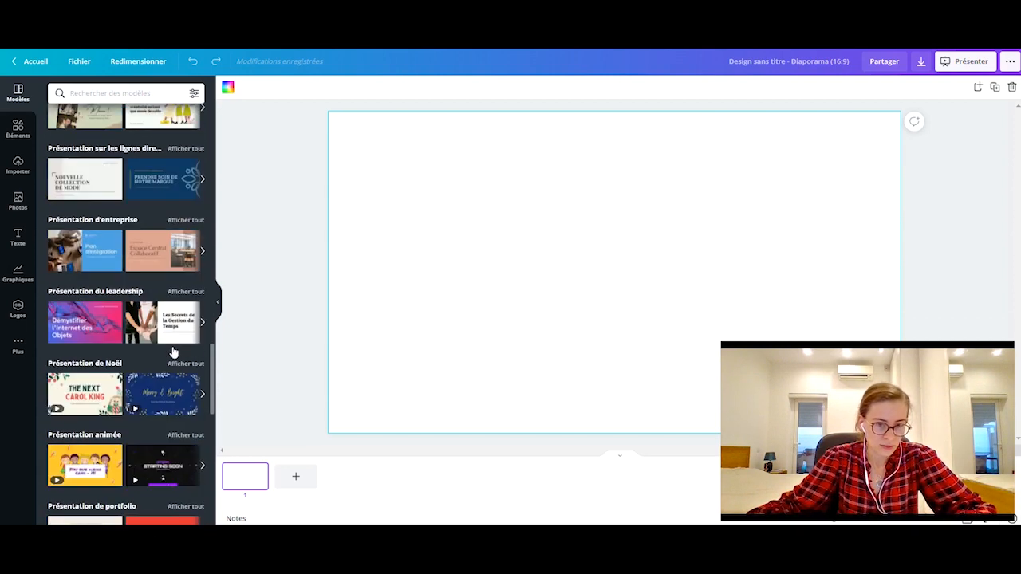
{"action": "scroll", "coordinate": [172, 352], "scroll_direction": "down", "scroll_amount": 11}
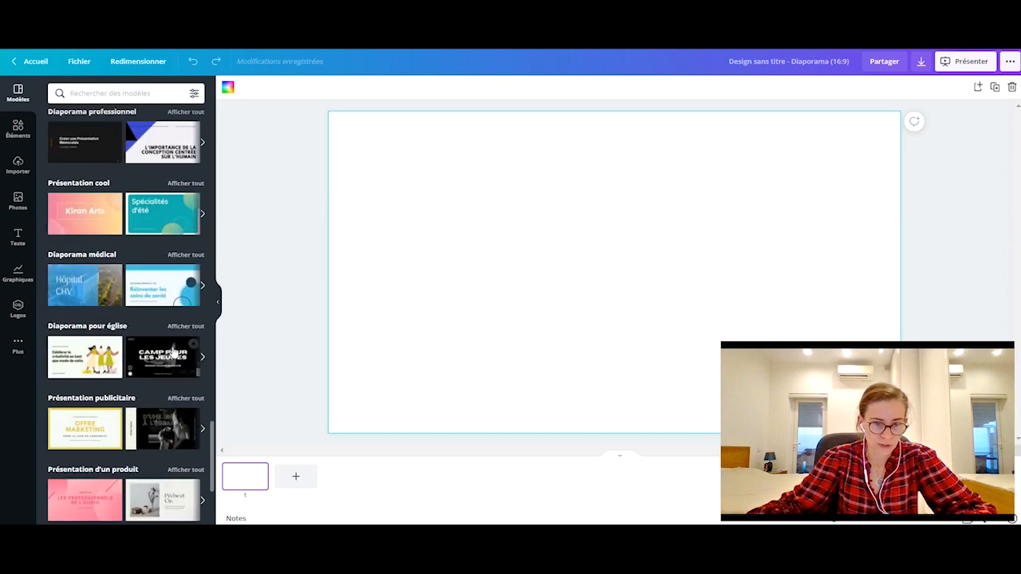
{"action": "scroll", "coordinate": [172, 352], "scroll_direction": "down", "scroll_amount": 3}
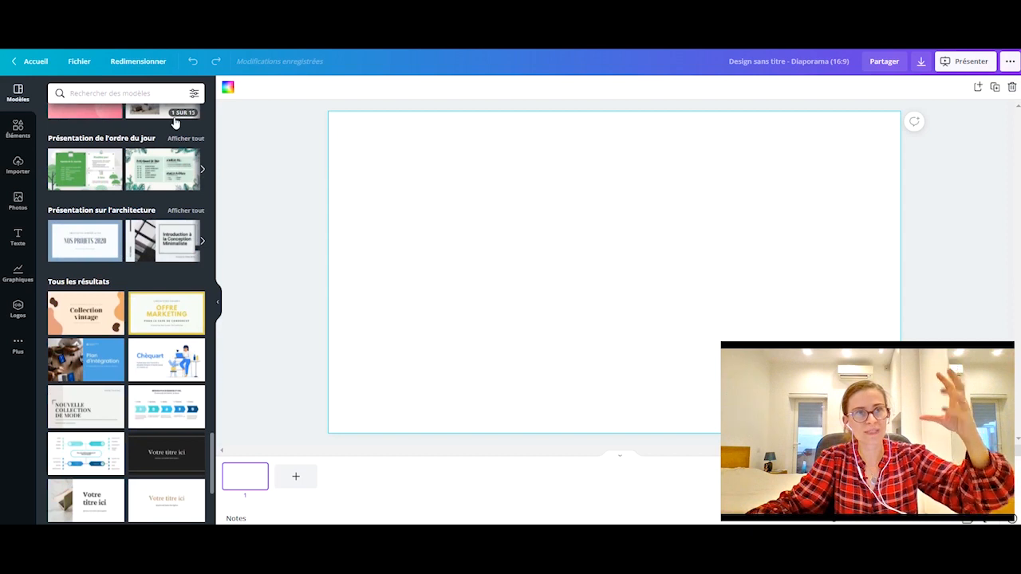
{"action": "scroll", "coordinate": [157, 208], "scroll_direction": "down", "scroll_amount": 8}
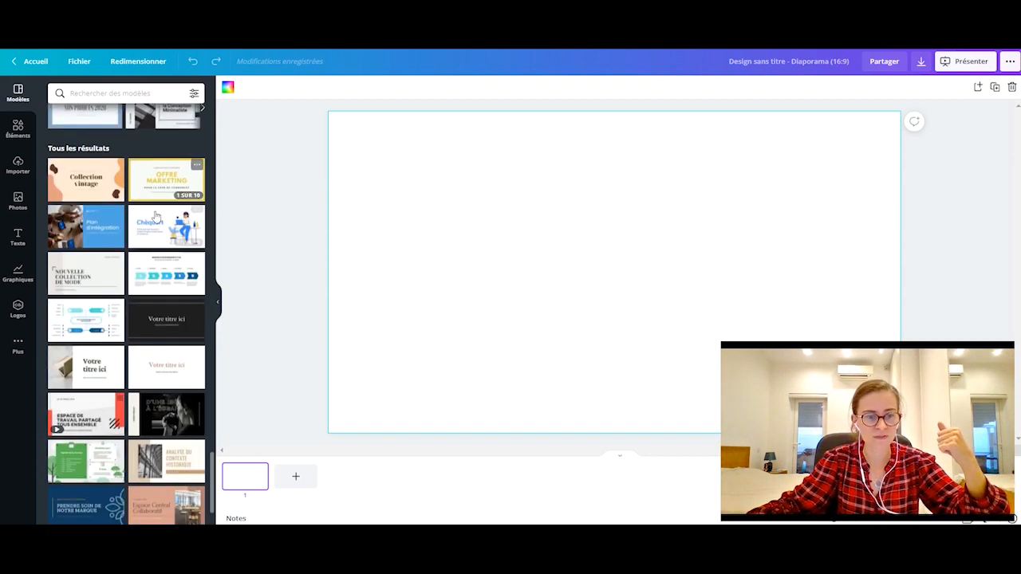
{"action": "scroll", "coordinate": [149, 252], "scroll_direction": "down", "scroll_amount": 5}
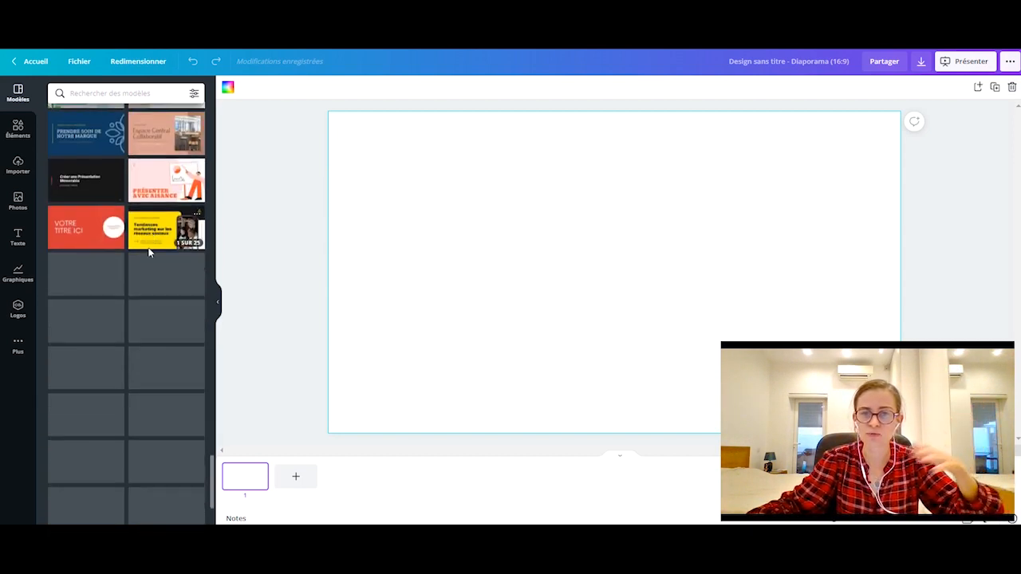
{"action": "scroll", "coordinate": [149, 254], "scroll_direction": "down", "scroll_amount": 10}
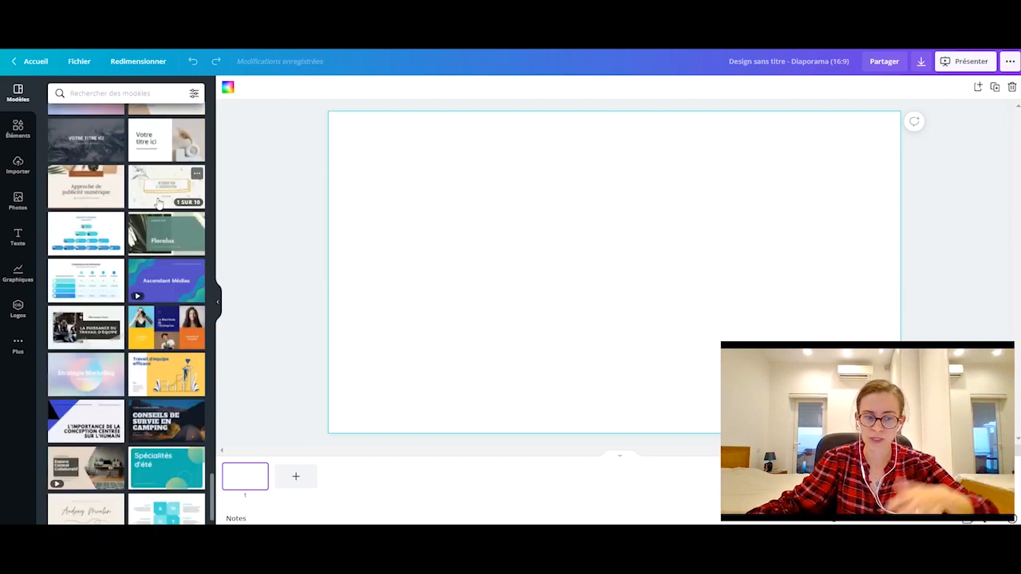
{"action": "left_click_drag", "start_coordinate": [213, 504], "coordinate": [227, 111]}
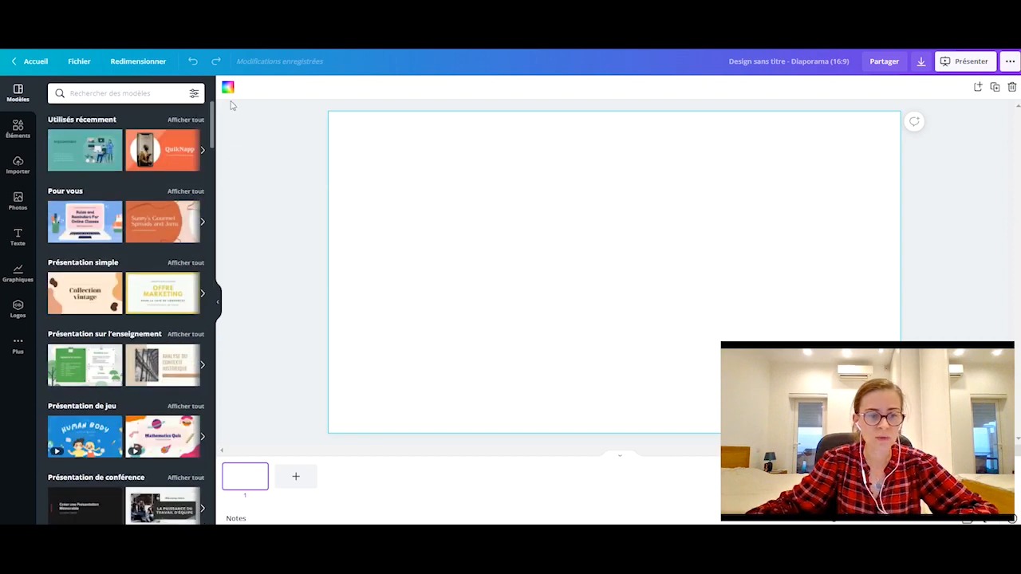
Apply all 20 pages of the recently used "Vert et Bleu Illustratif Technologie Pitch Deck Présentation" template to the blank presentation
{"action": "left_click", "coordinate": [77, 160]}
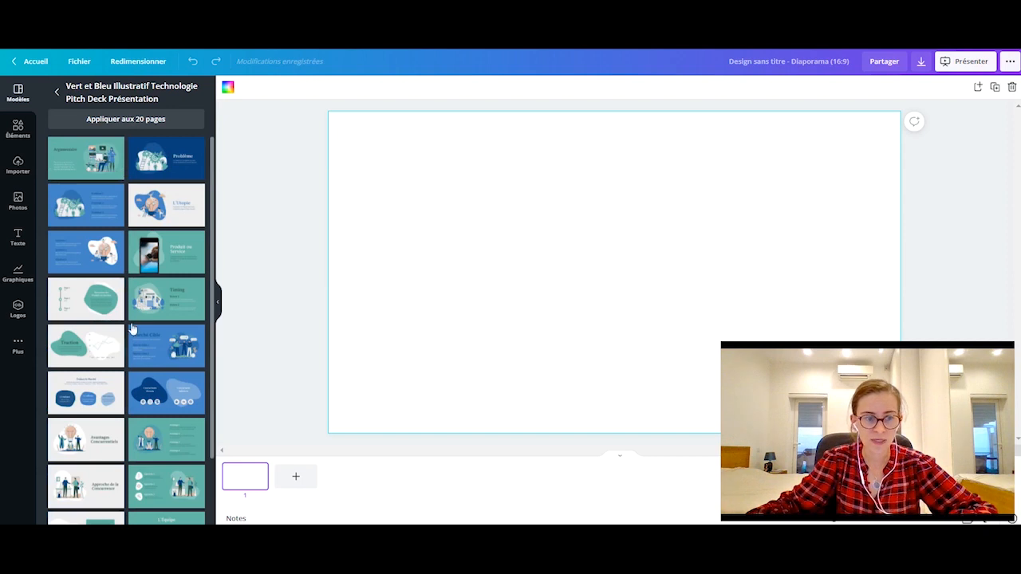
{"action": "scroll", "coordinate": [166, 477], "scroll_direction": "down", "scroll_amount": 3}
{"action": "scroll", "coordinate": [172, 200], "scroll_direction": "up", "scroll_amount": 3}
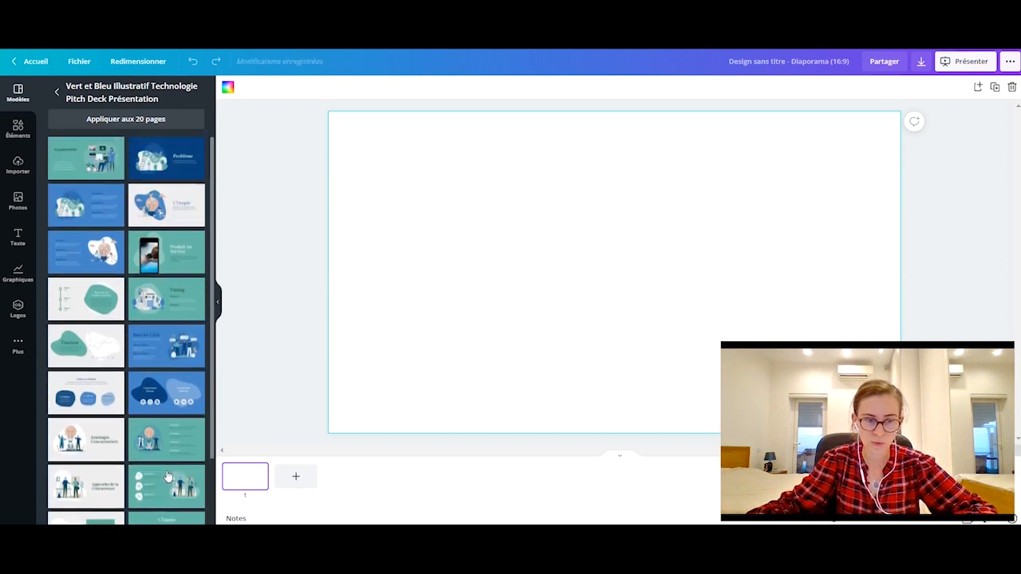
{"action": "left_click", "coordinate": [147, 118]}
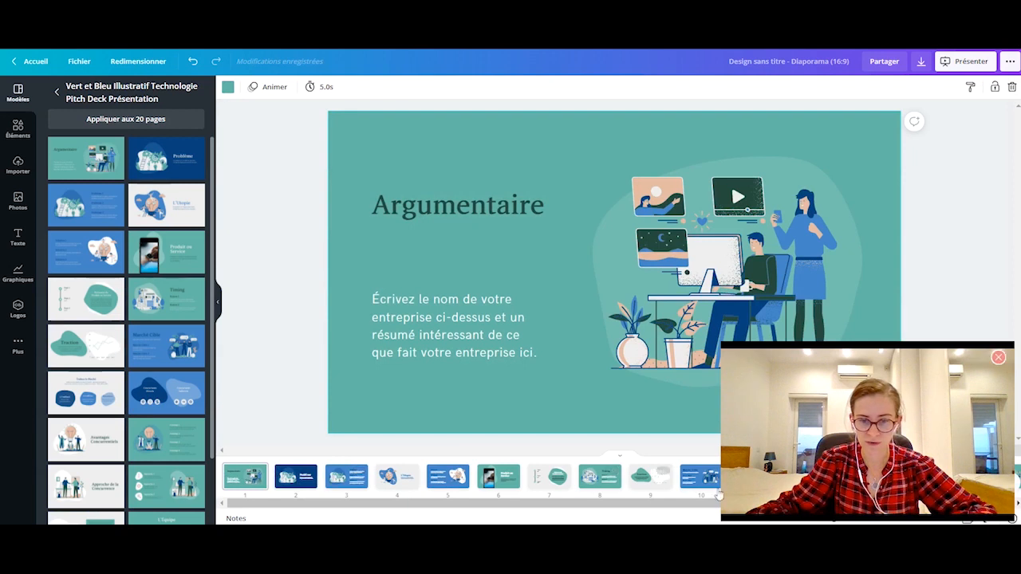
Look through the first six pages of the applied template, including L'Utopie and Produit ou Service, and return to page 1
{"action": "left_click", "coordinate": [250, 480]}
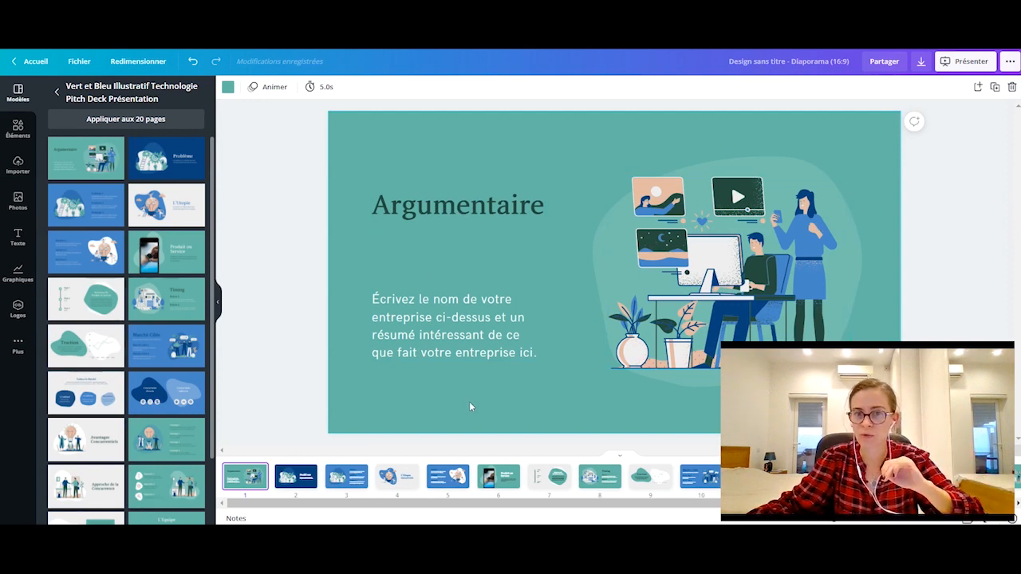
{"action": "left_click", "coordinate": [301, 481]}
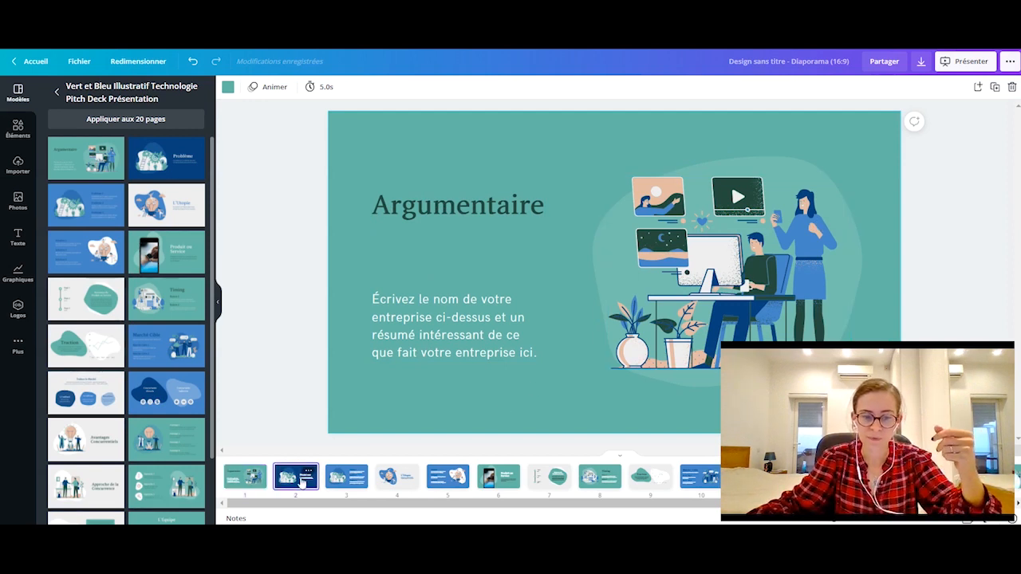
{"action": "left_click", "coordinate": [349, 488]}
{"action": "left_click", "coordinate": [406, 482]}
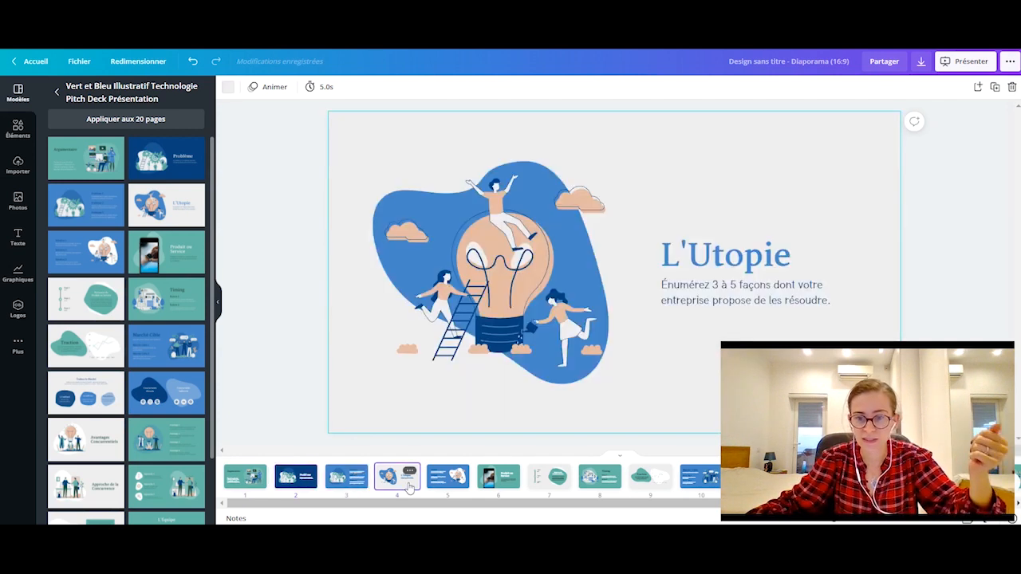
{"action": "left_click", "coordinate": [495, 486]}
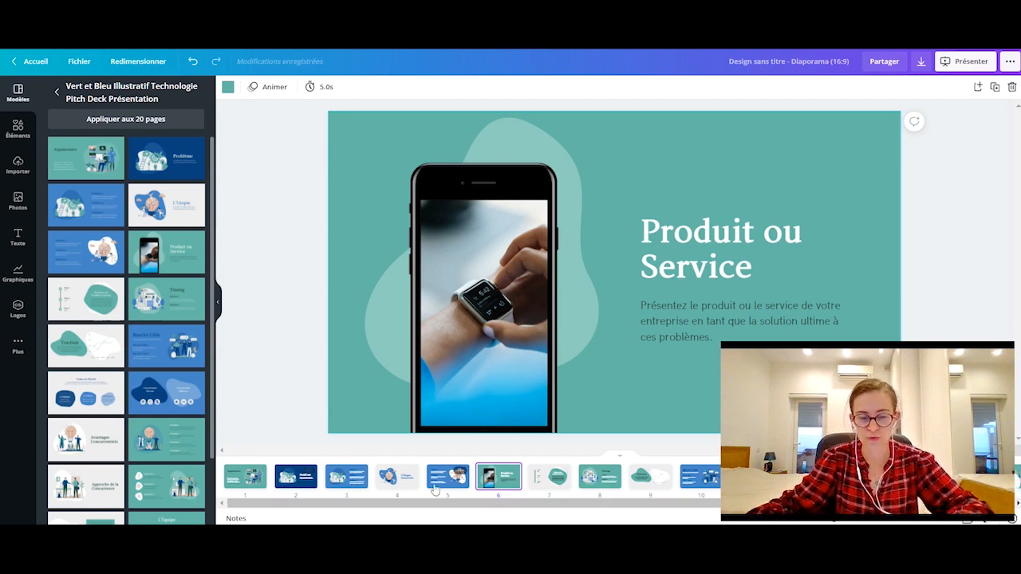
{"action": "left_click", "coordinate": [257, 481]}
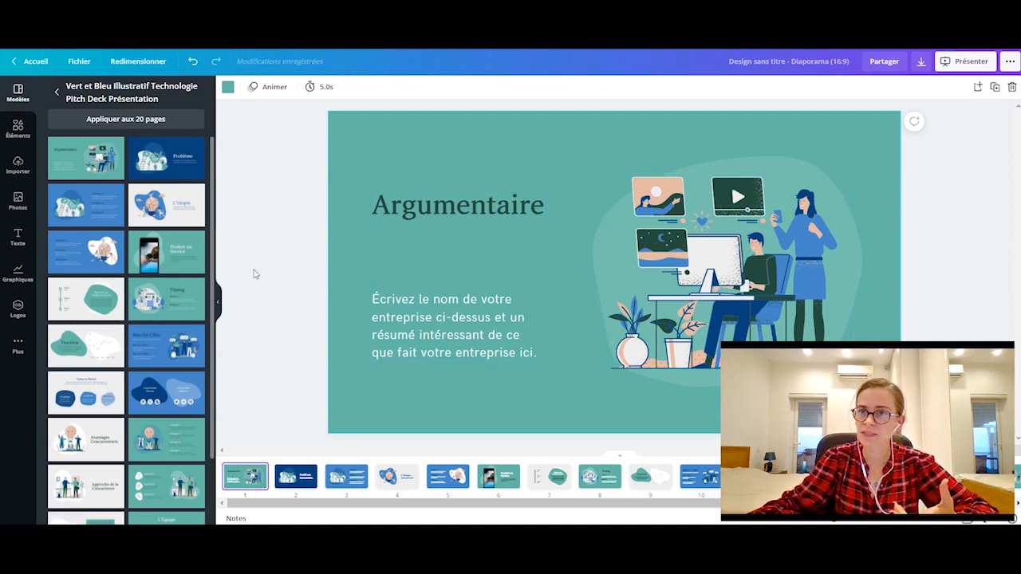
Return to the home page and open the existing design "Sept 2021 Revue projet Devenir Formateur-coach"
{"action": "left_click", "coordinate": [37, 61]}
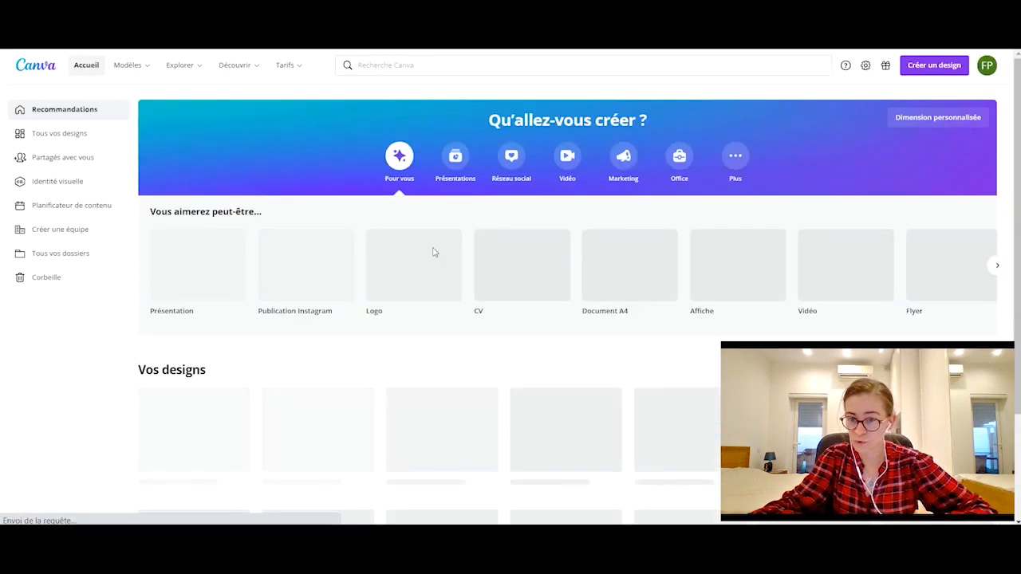
{"action": "scroll", "coordinate": [471, 455], "scroll_direction": "down", "scroll_amount": 2}
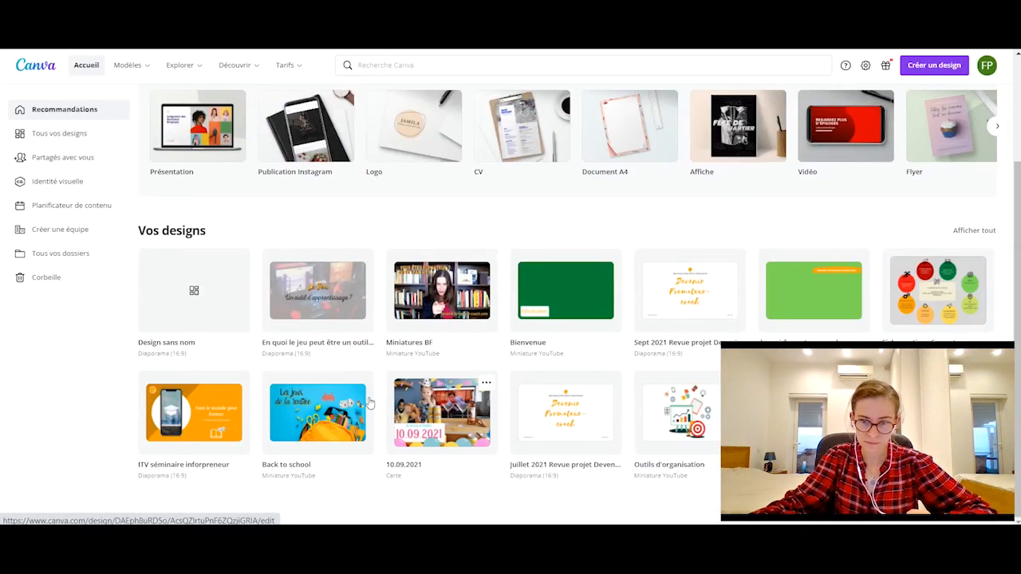
{"action": "left_click", "coordinate": [672, 302]}
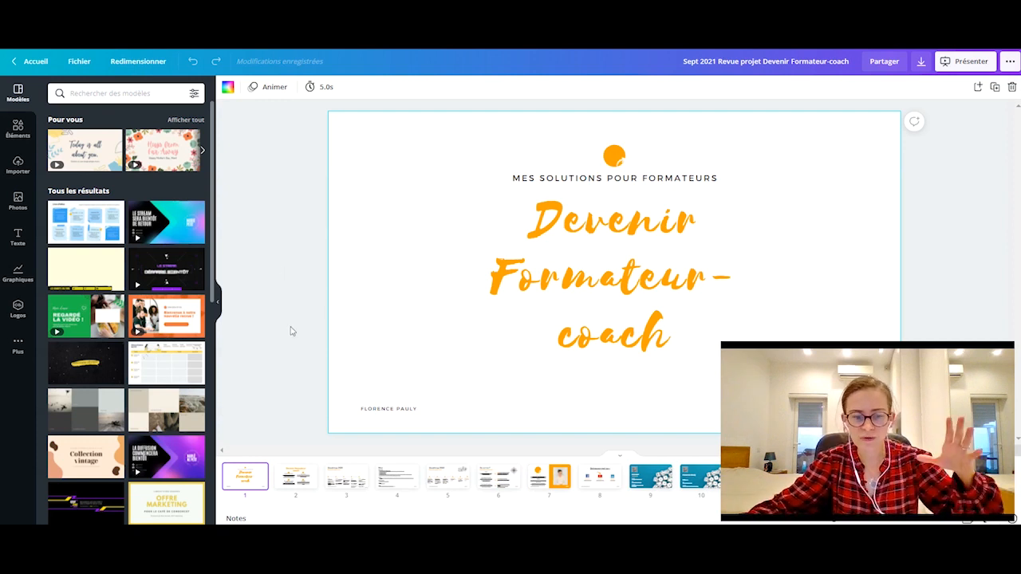
Examine pages 2 to 7 of the project review as an example of a finished presentation's layout
{"action": "left_click", "coordinate": [295, 483]}
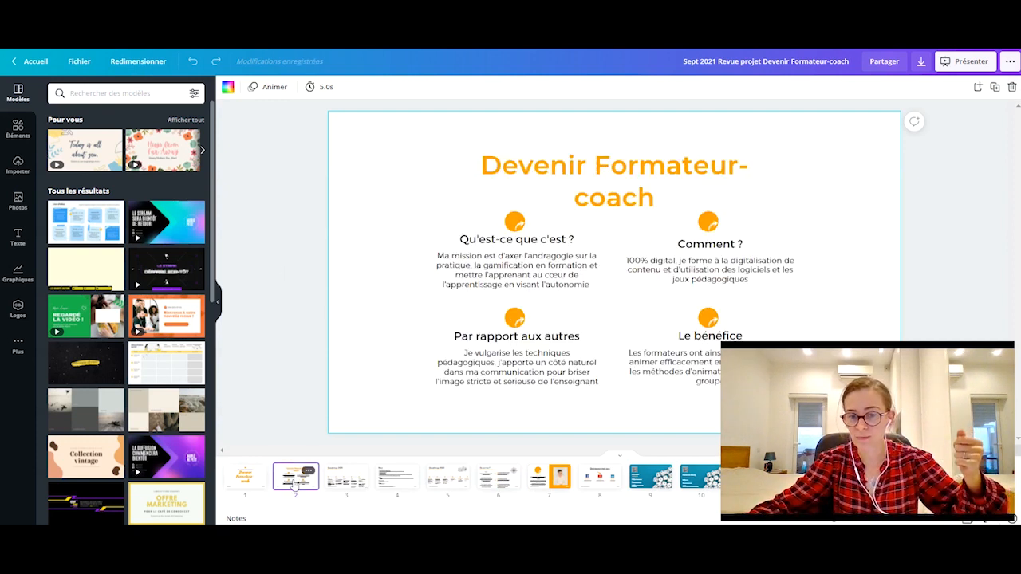
{"action": "left_click", "coordinate": [346, 488]}
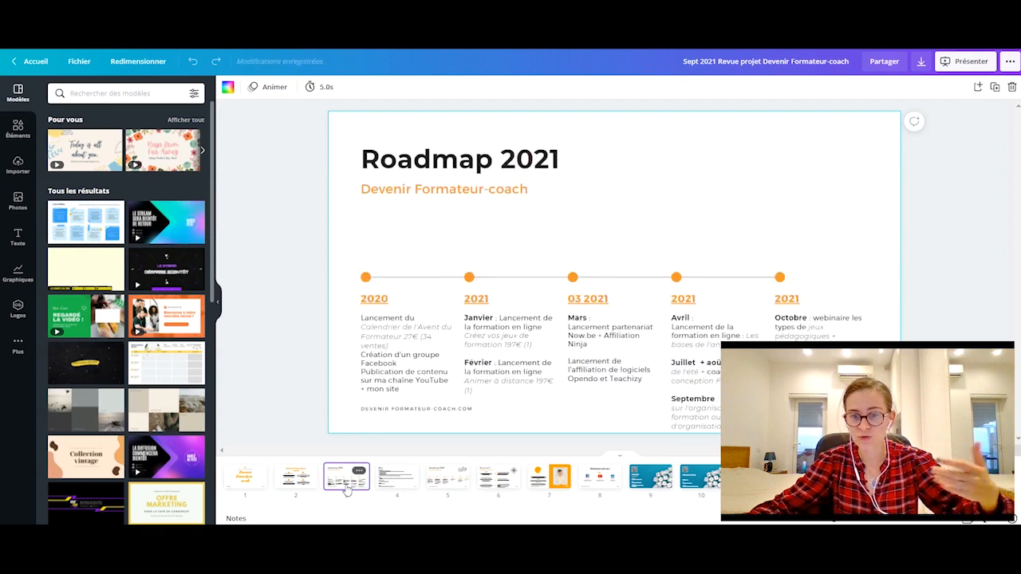
{"action": "left_click", "coordinate": [395, 488]}
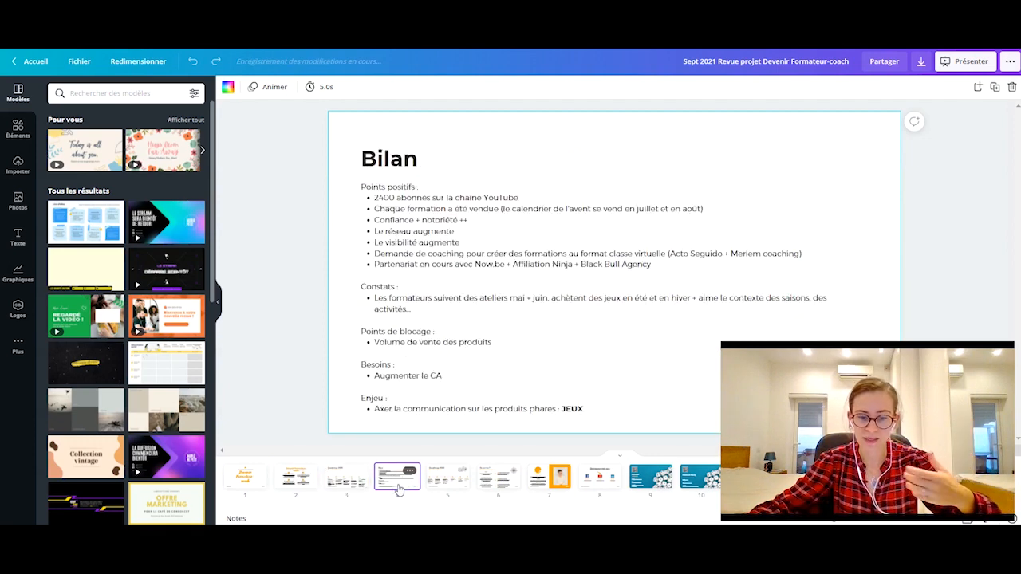
{"action": "left_click", "coordinate": [446, 485]}
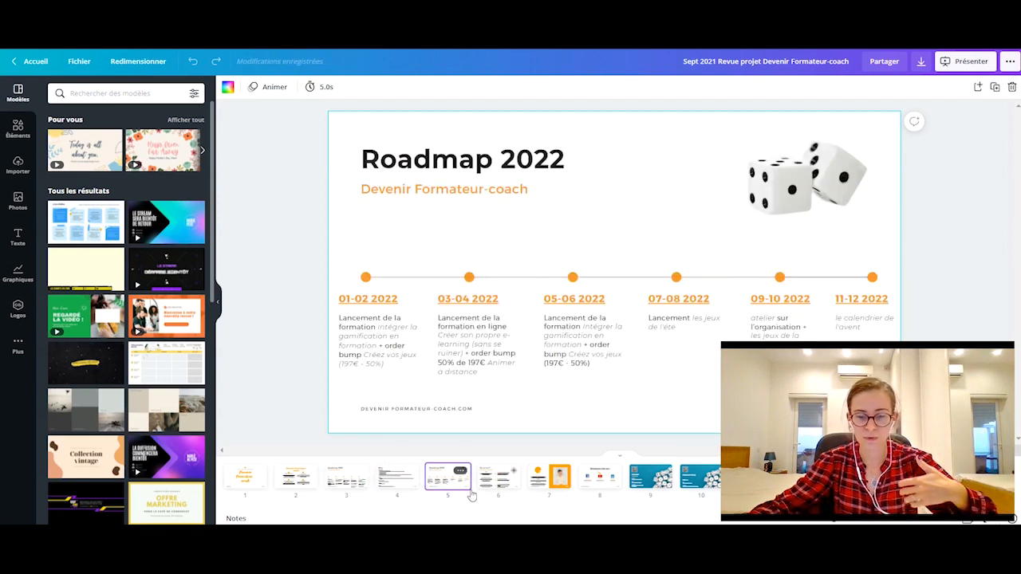
{"action": "left_click", "coordinate": [501, 488]}
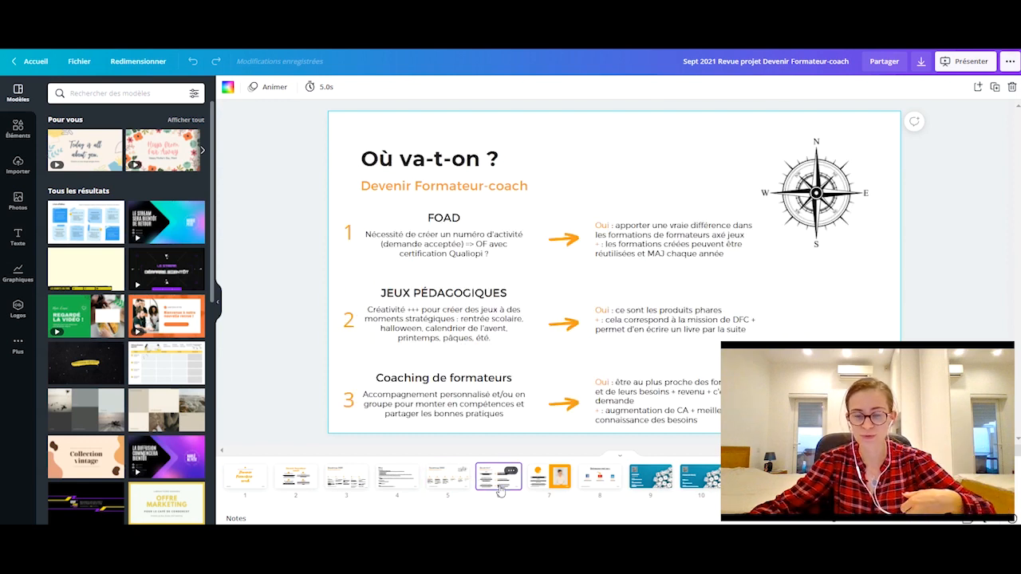
{"action": "left_click", "coordinate": [556, 491]}
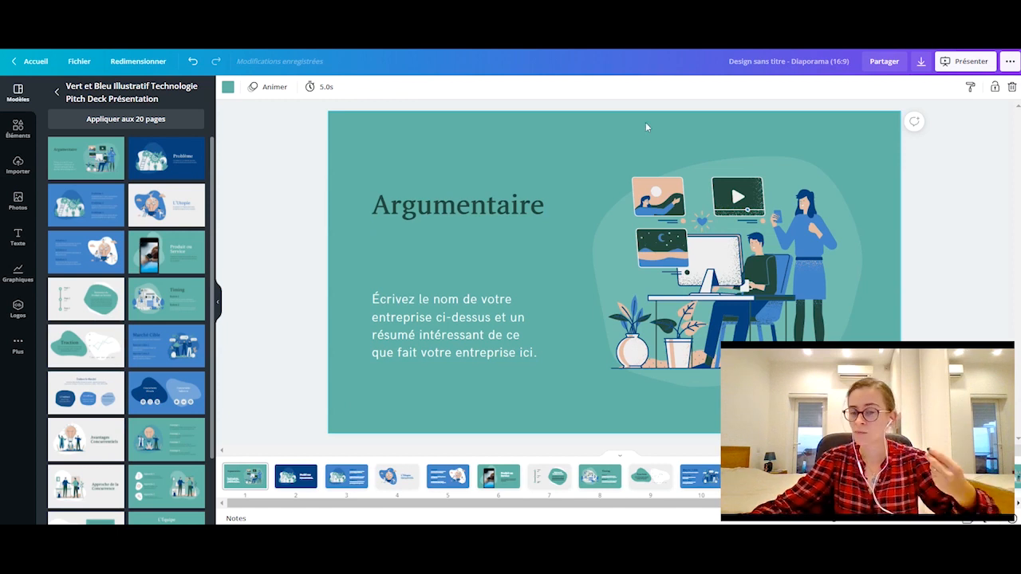
Try the multicoloured "YAY!" graphic from the recent "youpi" elements search on page 1, delete it and browse the other results
{"action": "left_click", "coordinate": [420, 206]}
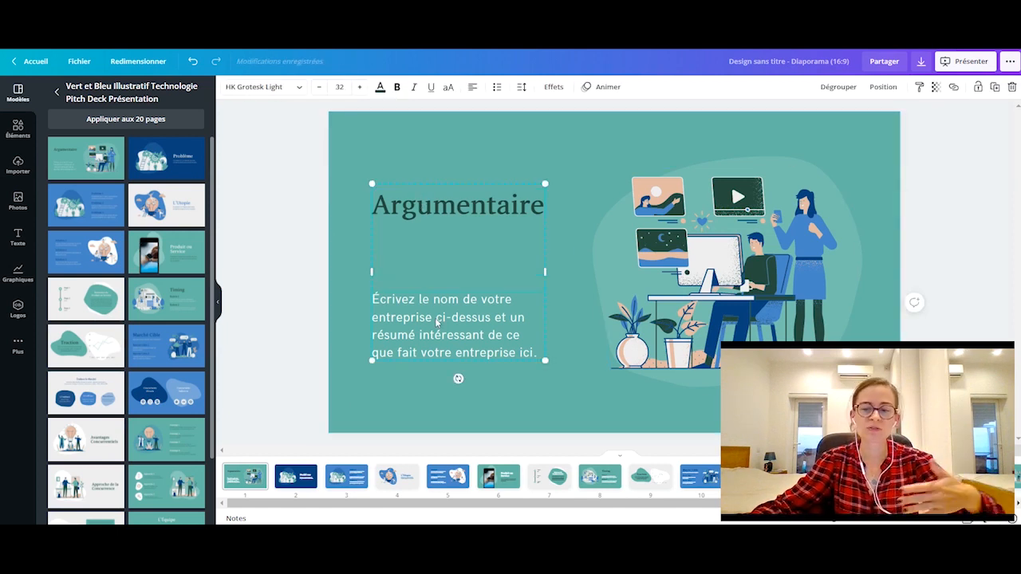
{"action": "left_click", "coordinate": [14, 128]}
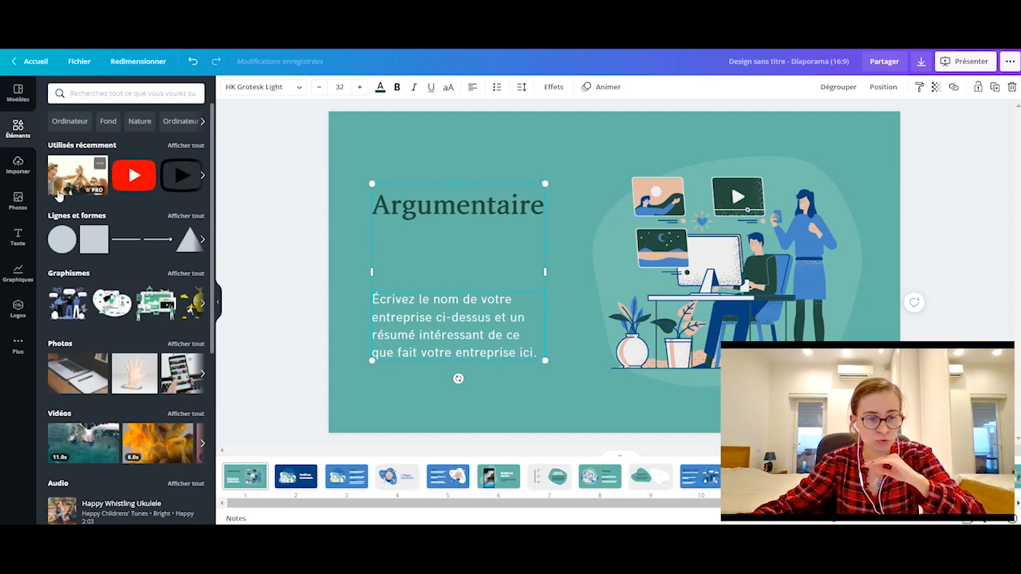
{"action": "left_click", "coordinate": [136, 94]}
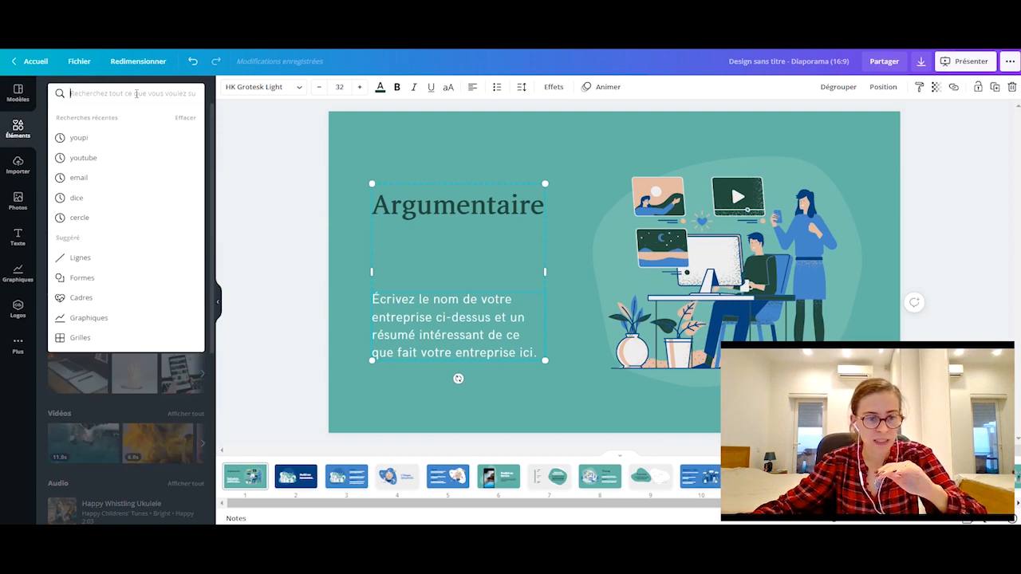
{"action": "left_click", "coordinate": [91, 142]}
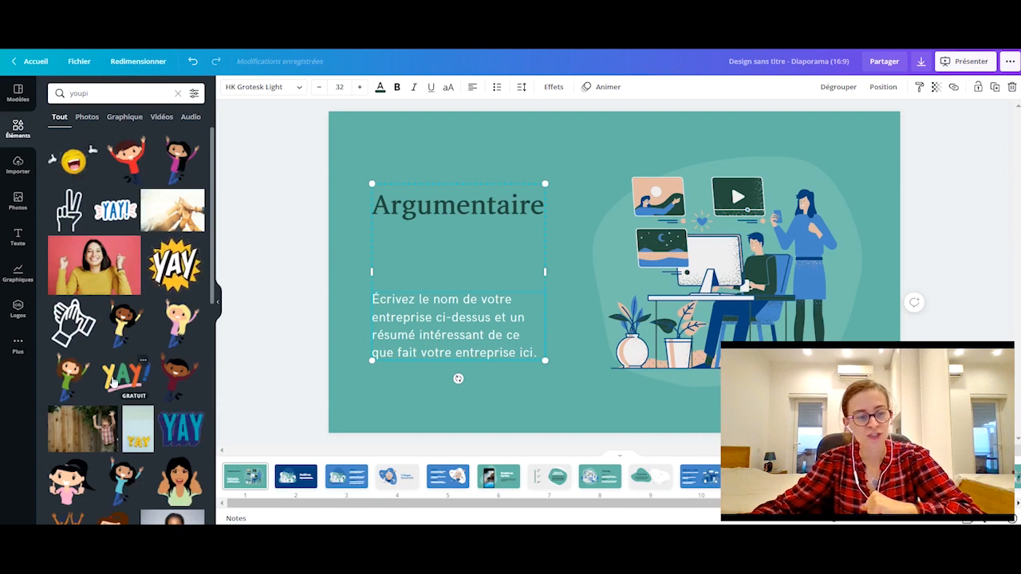
{"action": "left_click", "coordinate": [126, 374]}
{"action": "left_click_drag", "start_coordinate": [630, 272], "coordinate": [603, 191]}
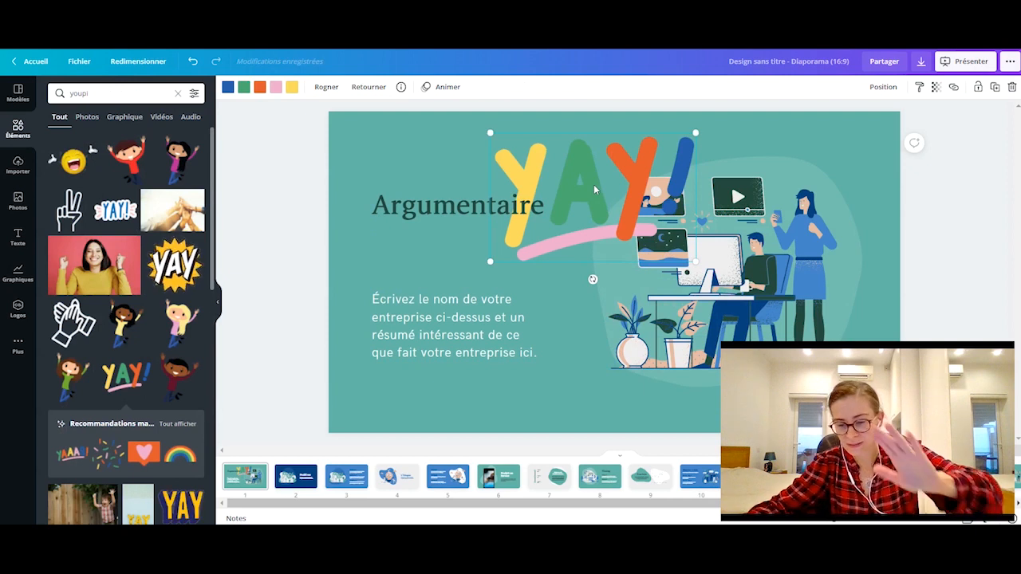
{"action": "key", "text": "Delete"}
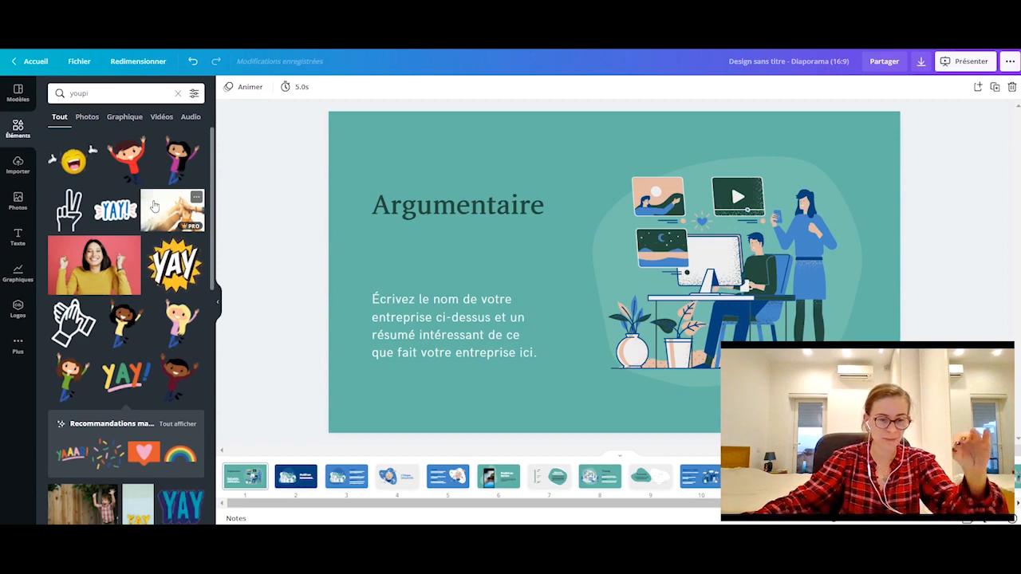
{"action": "scroll", "coordinate": [152, 240], "scroll_direction": "down", "scroll_amount": 4}
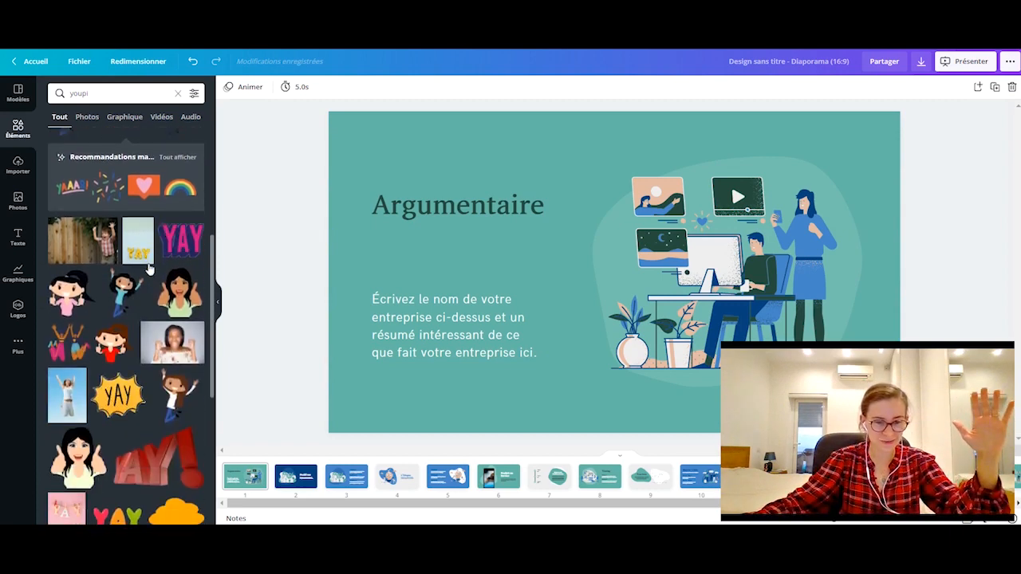
{"action": "scroll", "coordinate": [148, 269], "scroll_direction": "down", "scroll_amount": 3}
{"action": "scroll", "coordinate": [151, 267], "scroll_direction": "up", "scroll_amount": 7}
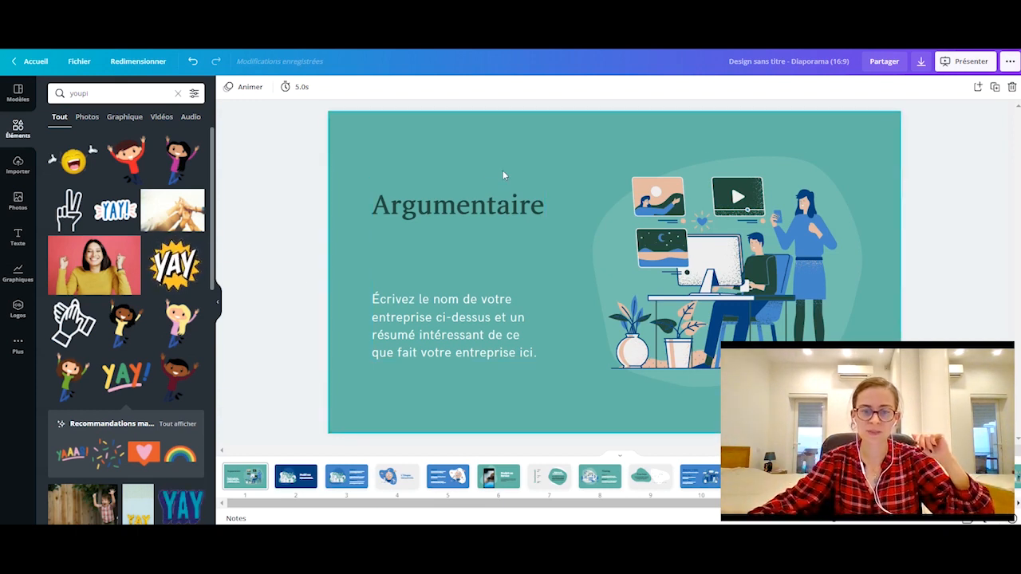
Try the Balayage page animation on page 1, and reset the page animation to Aucun
{"action": "left_click", "coordinate": [443, 223]}
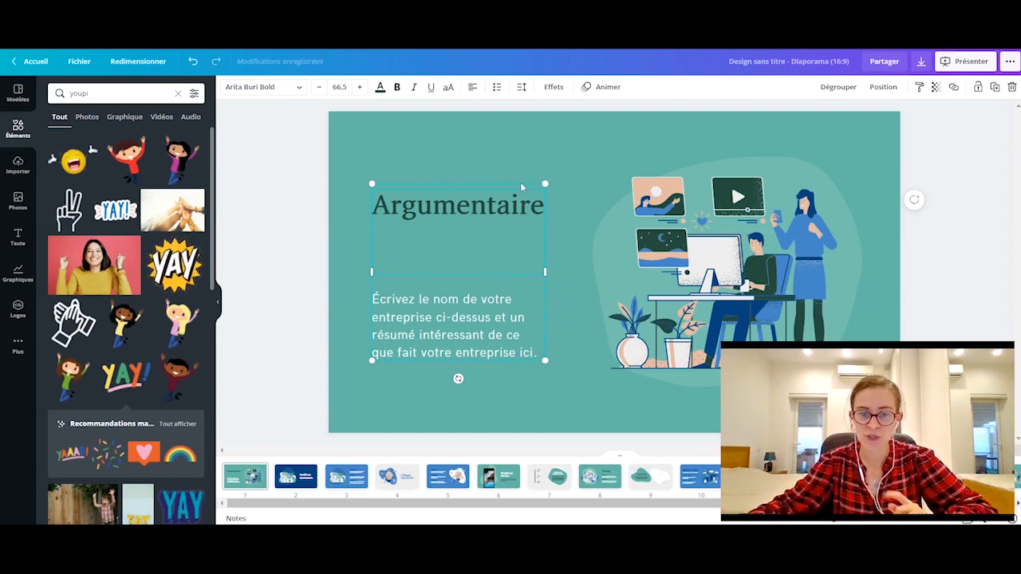
{"action": "left_click", "coordinate": [573, 156]}
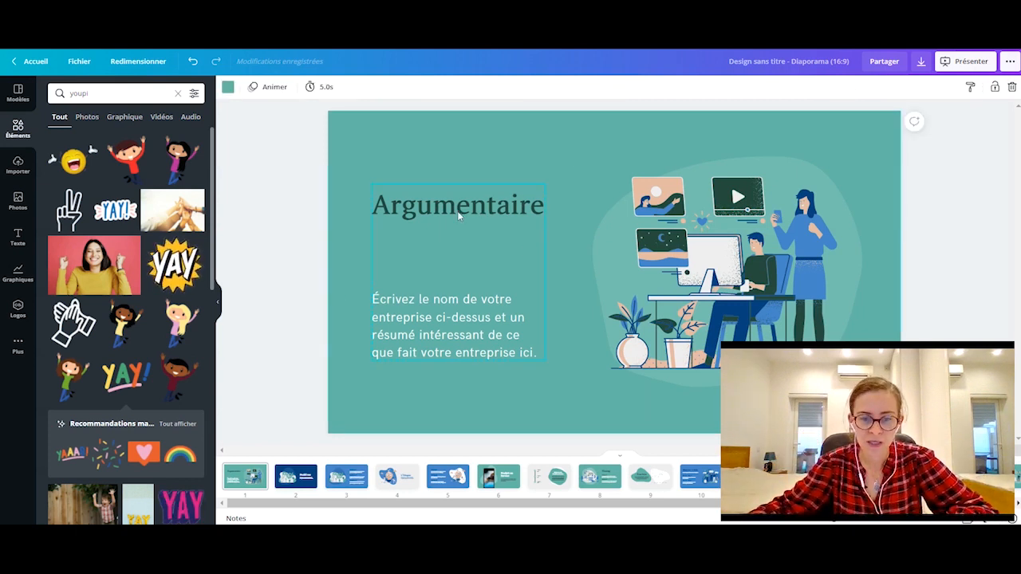
{"action": "left_click", "coordinate": [465, 209]}
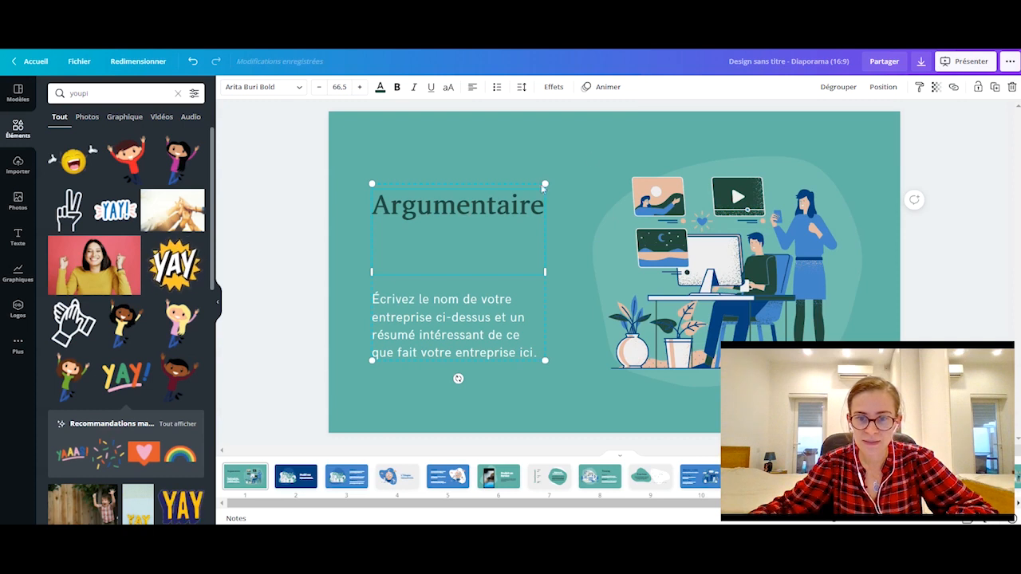
{"action": "left_click", "coordinate": [613, 92]}
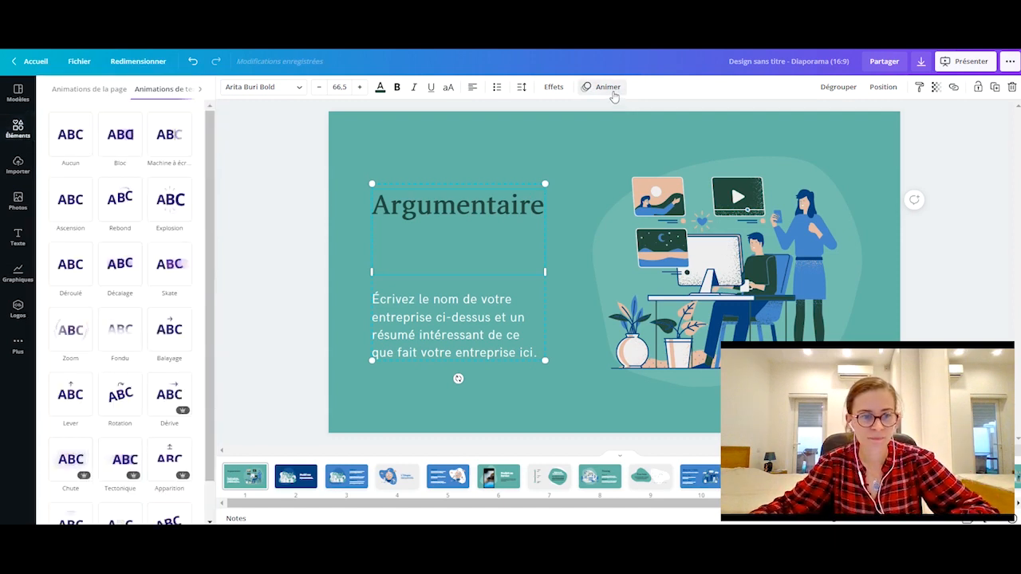
{"action": "left_click", "coordinate": [91, 90]}
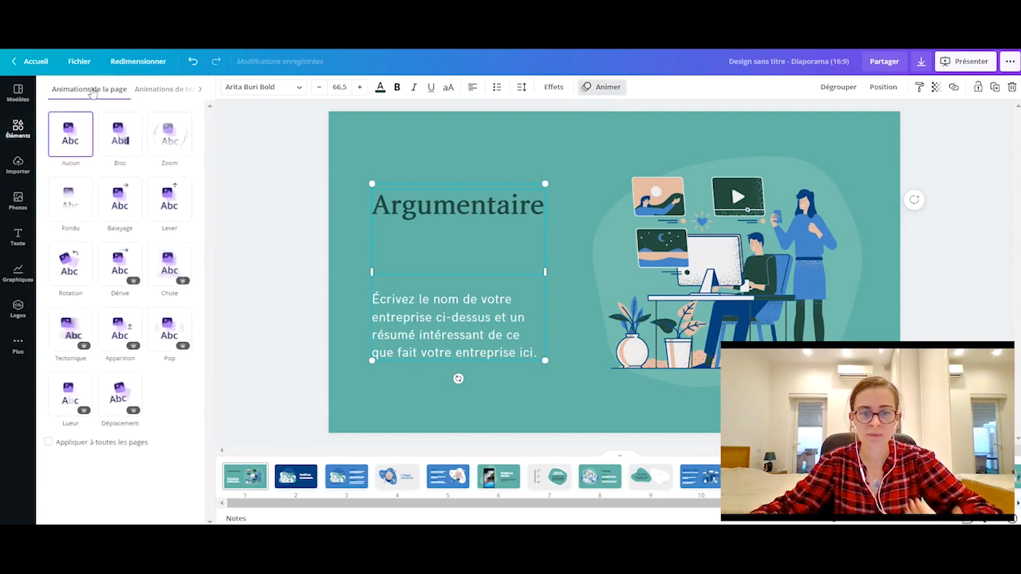
{"action": "left_click", "coordinate": [128, 212]}
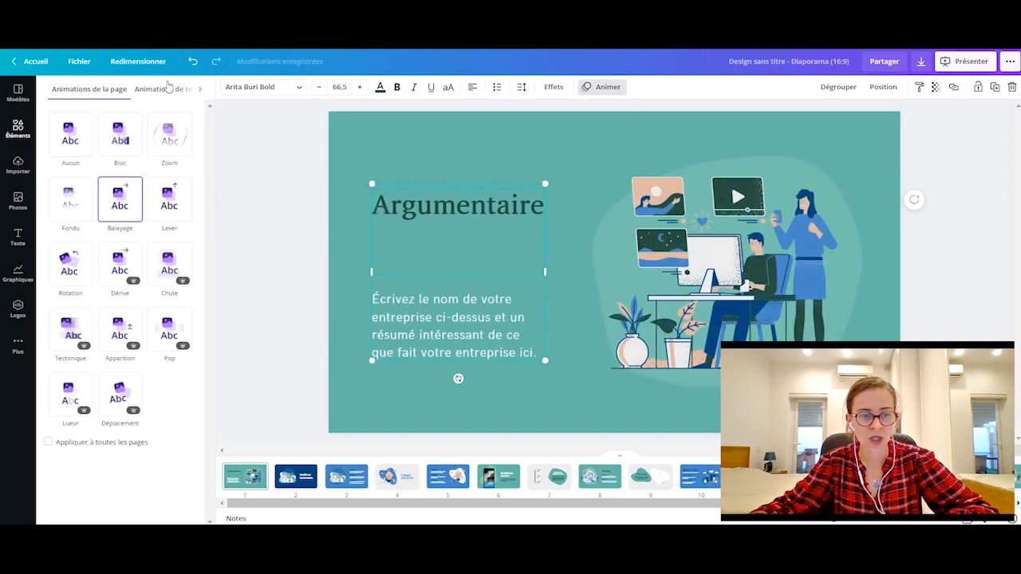
{"action": "left_click", "coordinate": [70, 134]}
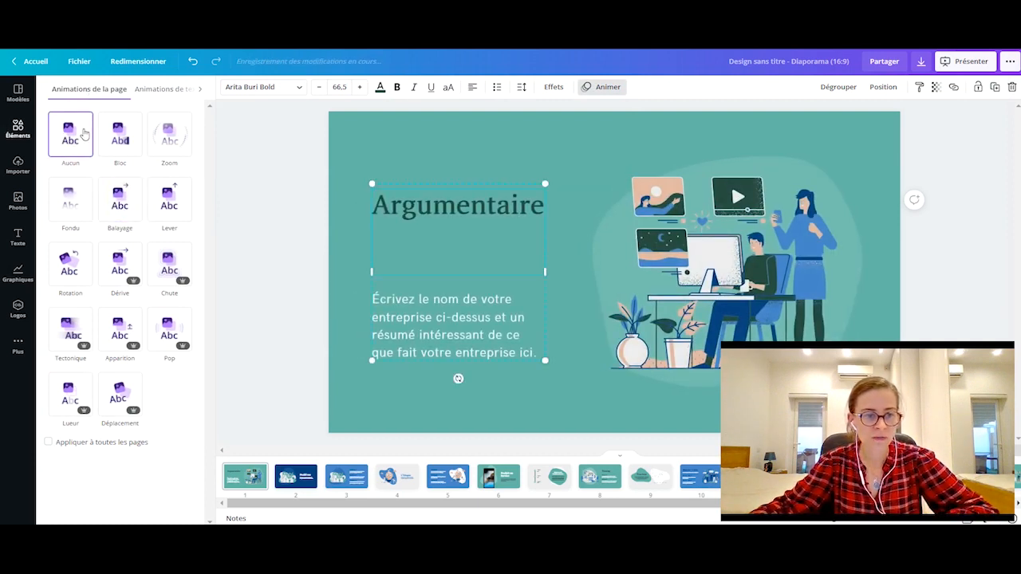
Apply the Explosion text animation to the "Argumentaire" title on page 1
{"action": "left_click", "coordinate": [170, 90]}
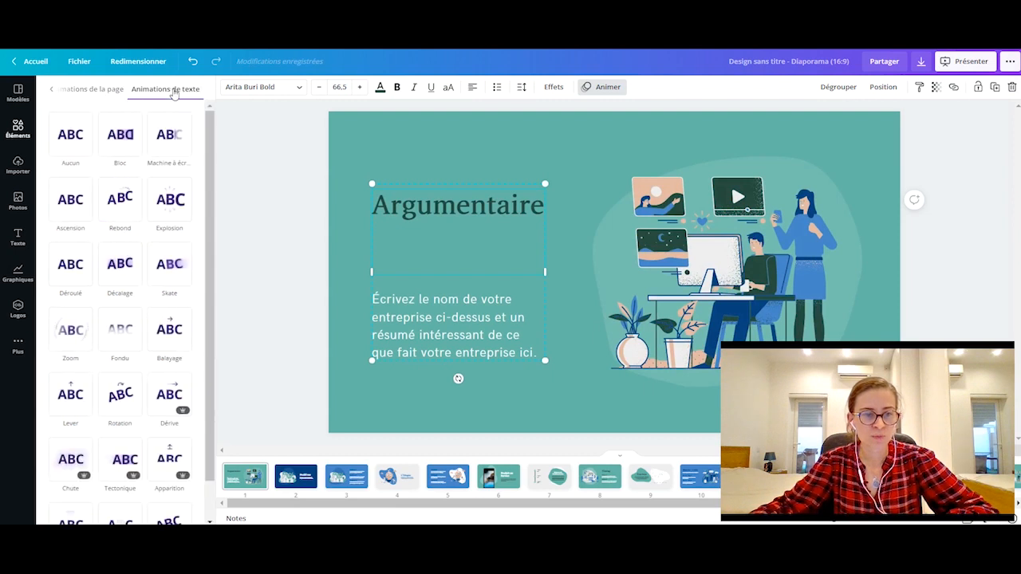
{"action": "double_click", "coordinate": [444, 258]}
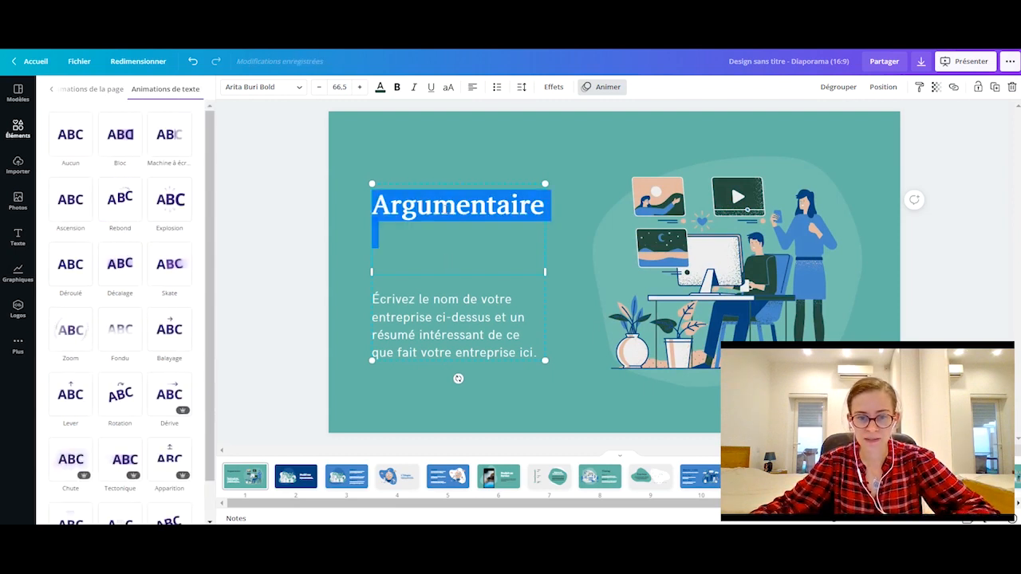
{"action": "left_click", "coordinate": [165, 200]}
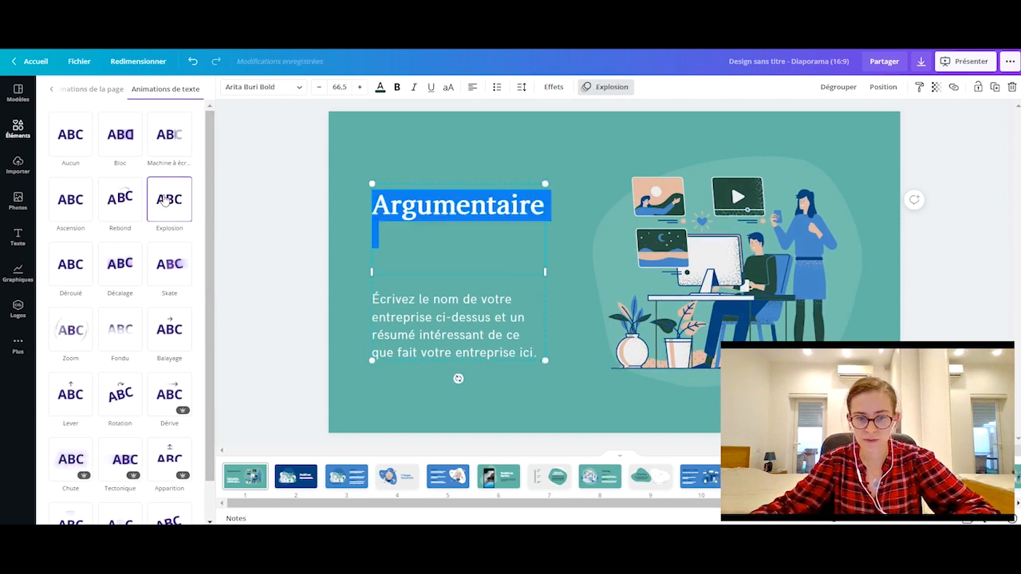
{"action": "left_click", "coordinate": [531, 137]}
{"action": "left_click", "coordinate": [507, 150]}
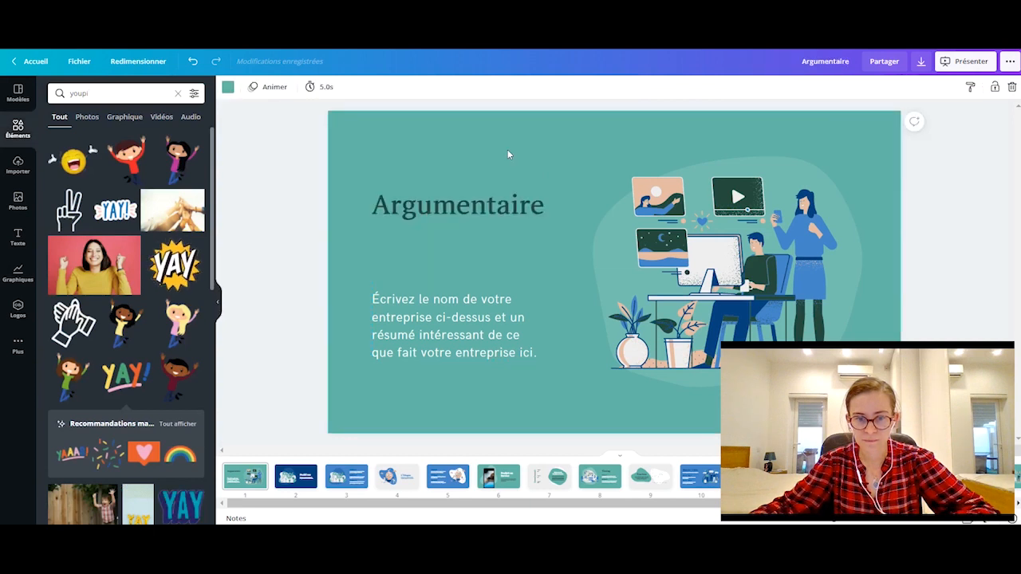
Preview the animated first page in a Standard full-screen presentation and return to the editor
{"action": "left_click", "coordinate": [970, 67]}
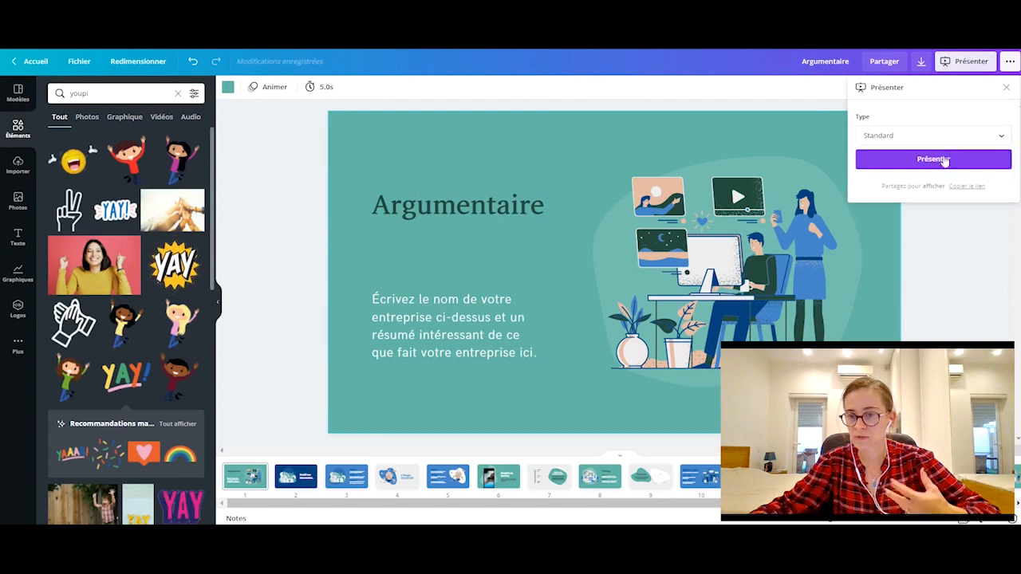
{"action": "left_click", "coordinate": [941, 166]}
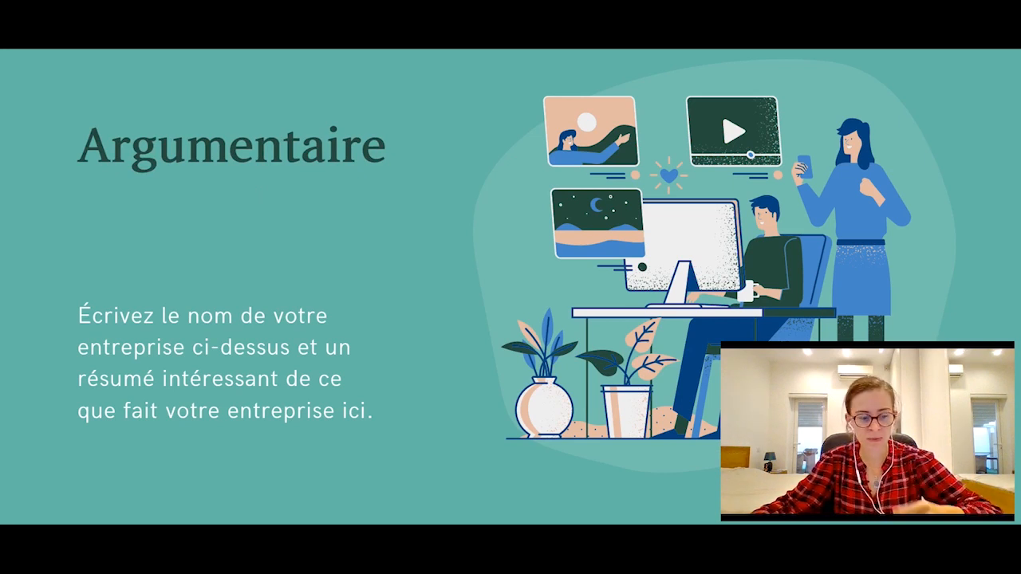
{"action": "key", "text": "Escape"}
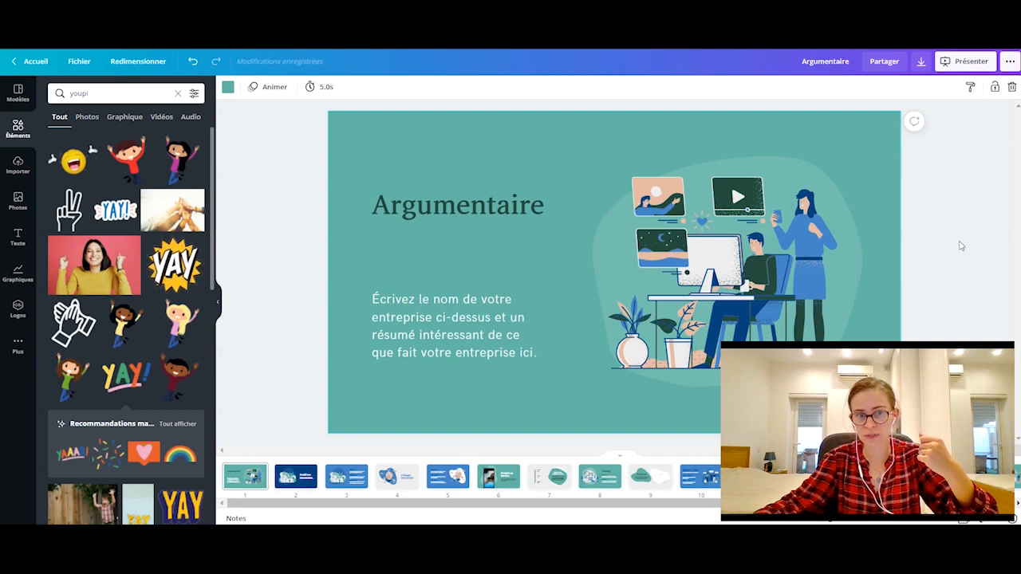
Set page 1's timing to 14.0 seconds and play the presentation in Standard mode to check it
{"action": "left_click", "coordinate": [322, 86]}
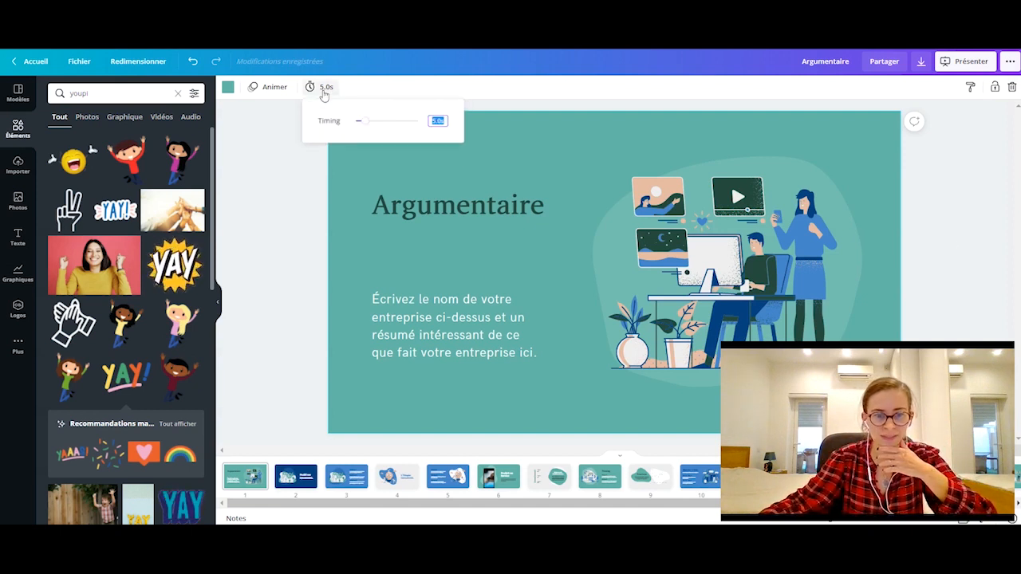
{"action": "left_click_drag", "start_coordinate": [362, 121], "coordinate": [383, 121]}
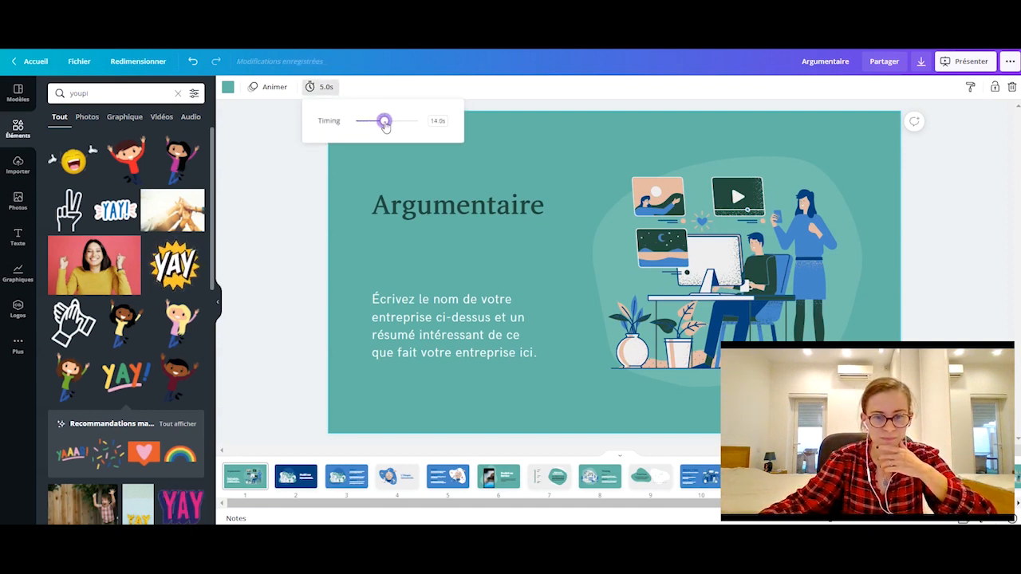
{"action": "left_click", "coordinate": [965, 202]}
{"action": "left_click", "coordinate": [968, 63]}
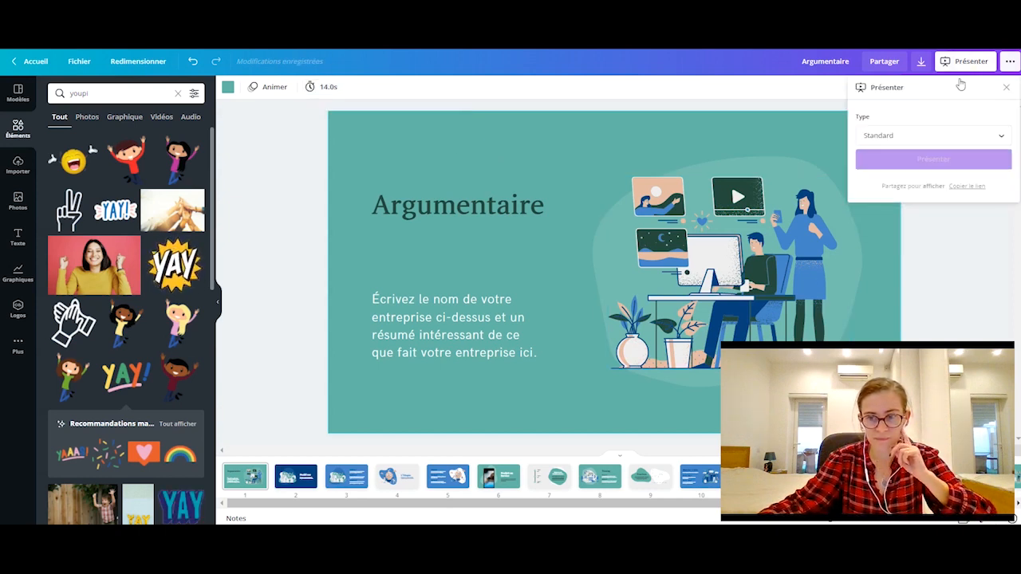
{"action": "left_click", "coordinate": [928, 160]}
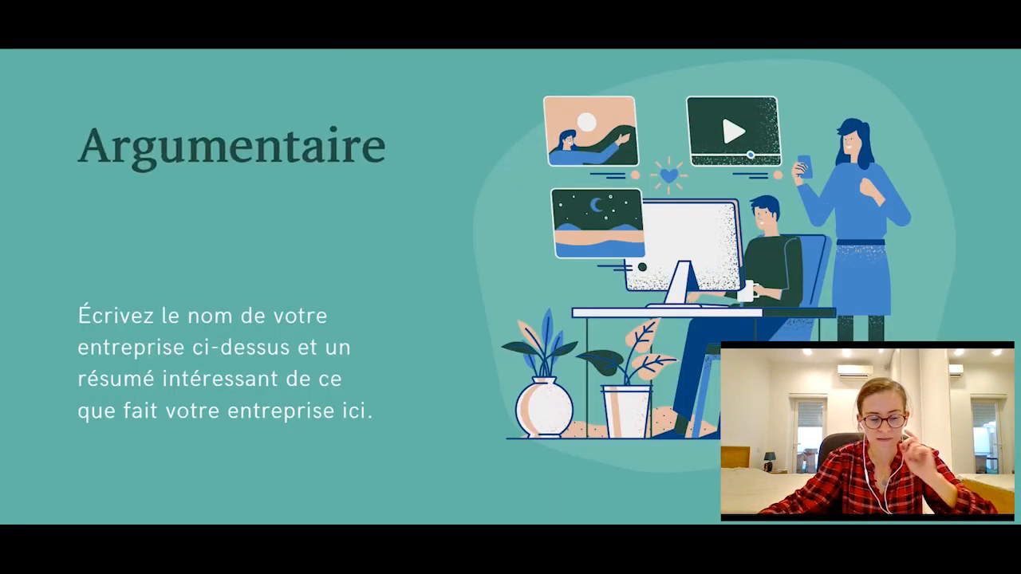
{"action": "key", "text": "Escape"}
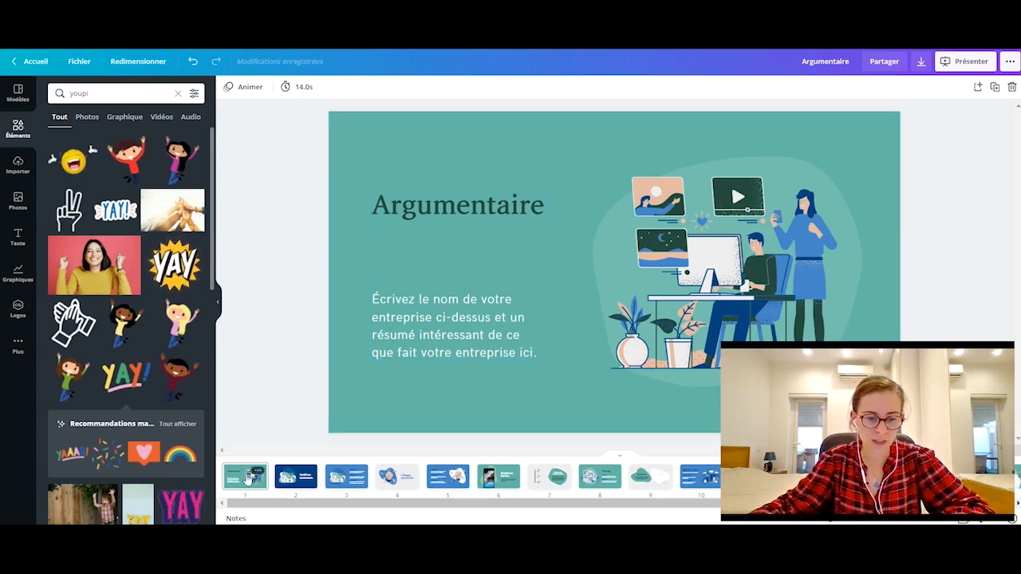
Duplicate page 1 and delete the office illustration with its background shape from the copy
{"action": "left_click", "coordinate": [256, 477]}
{"action": "left_click", "coordinate": [291, 403]}
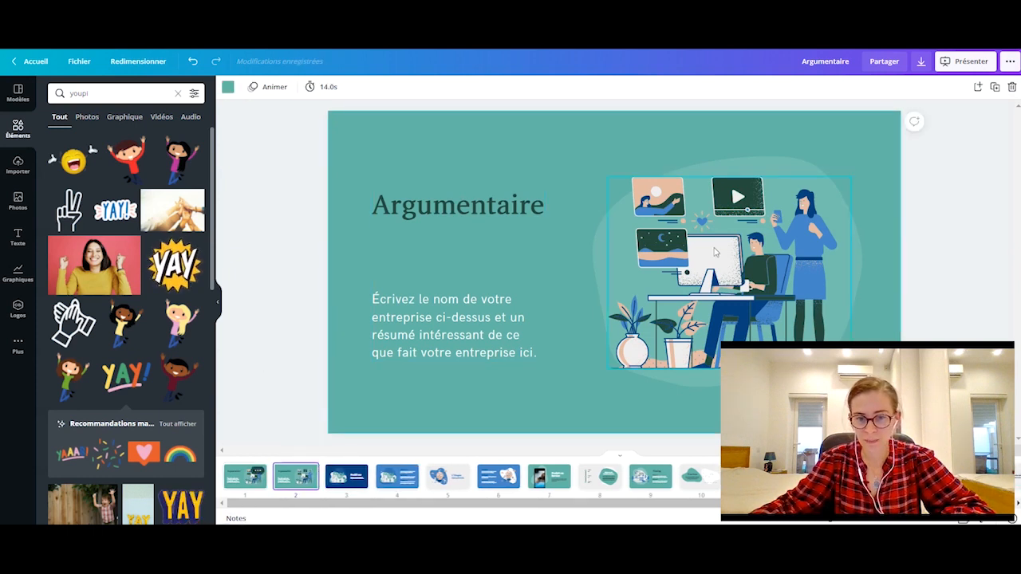
{"action": "left_click", "coordinate": [733, 189]}
{"action": "key", "text": "Delete"}
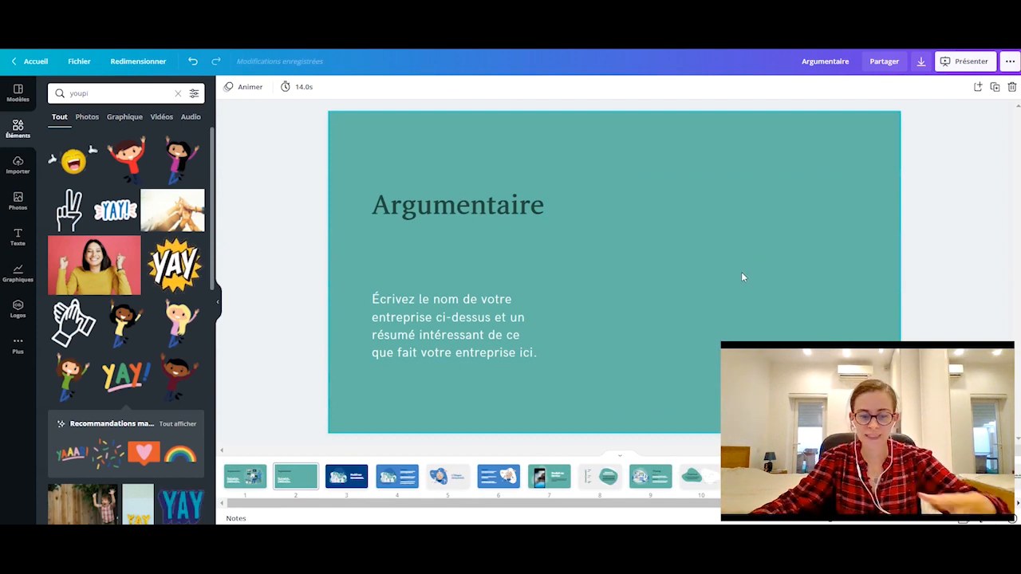
Reorder the first two pages so the text-only Argumentaire page comes before the illustrated one
{"action": "left_click", "coordinate": [301, 478]}
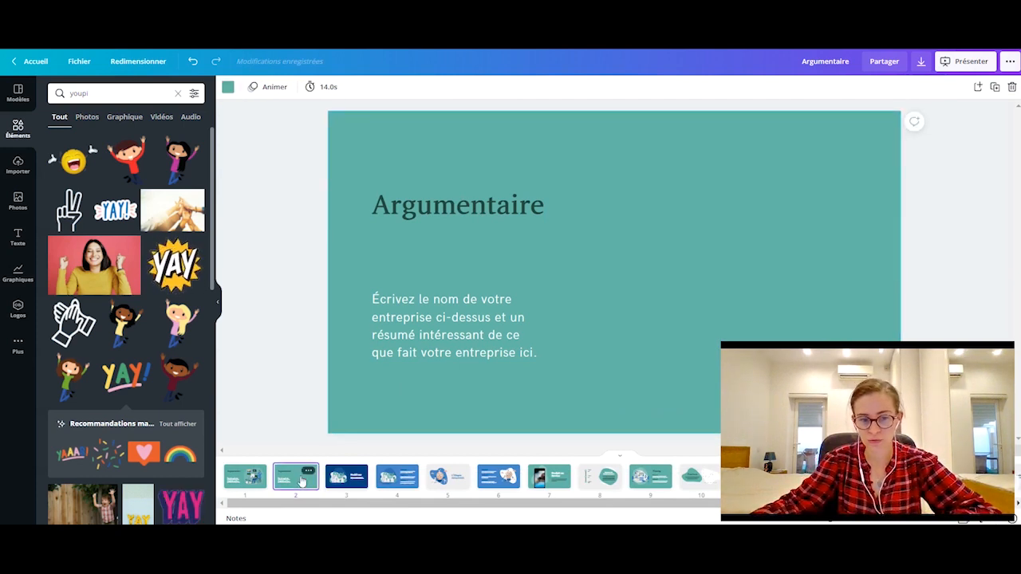
{"action": "left_click", "coordinate": [239, 481]}
{"action": "left_click_drag", "start_coordinate": [246, 483], "coordinate": [296, 479]}
{"action": "left_click", "coordinate": [241, 481]}
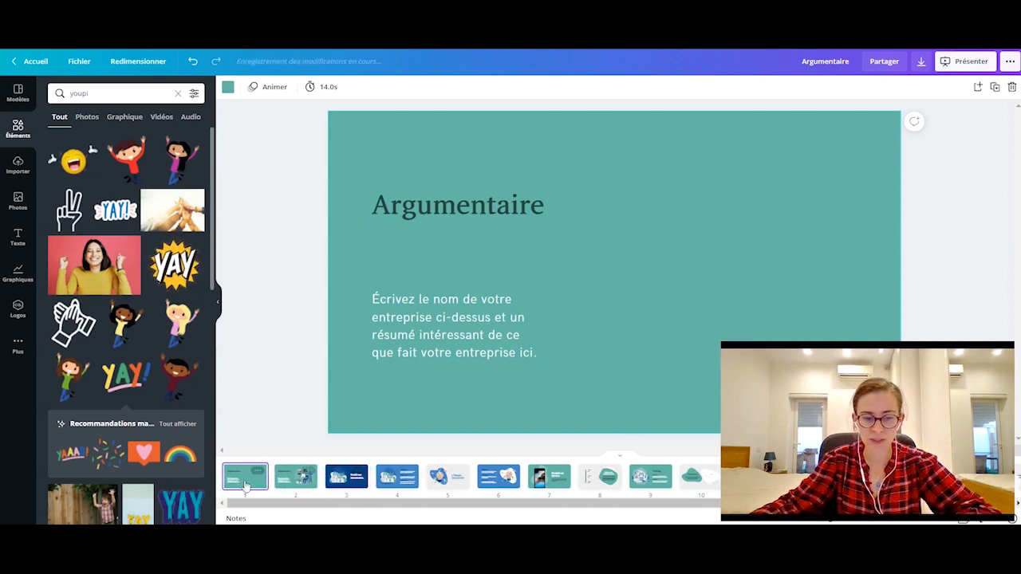
Switch between pages 1 and 2 to check how the illustration appears, and return to the home page
{"action": "left_click", "coordinate": [301, 483]}
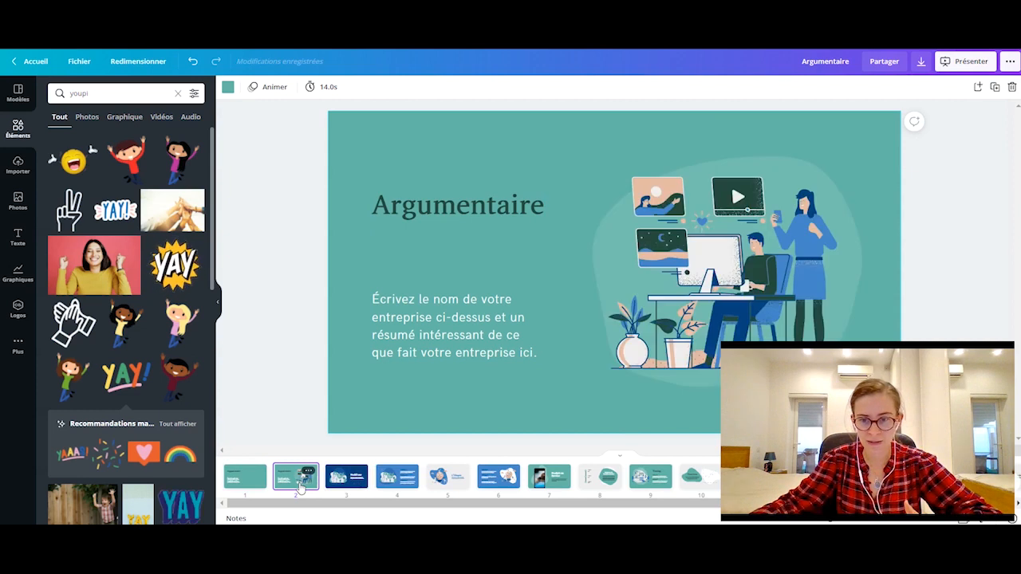
{"action": "left_click", "coordinate": [246, 481]}
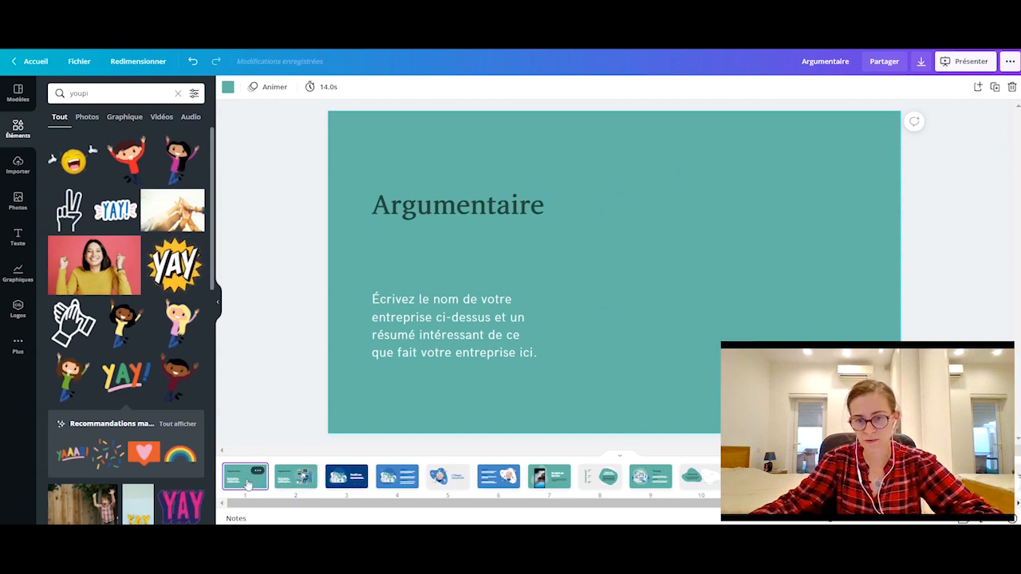
{"action": "left_click", "coordinate": [295, 487]}
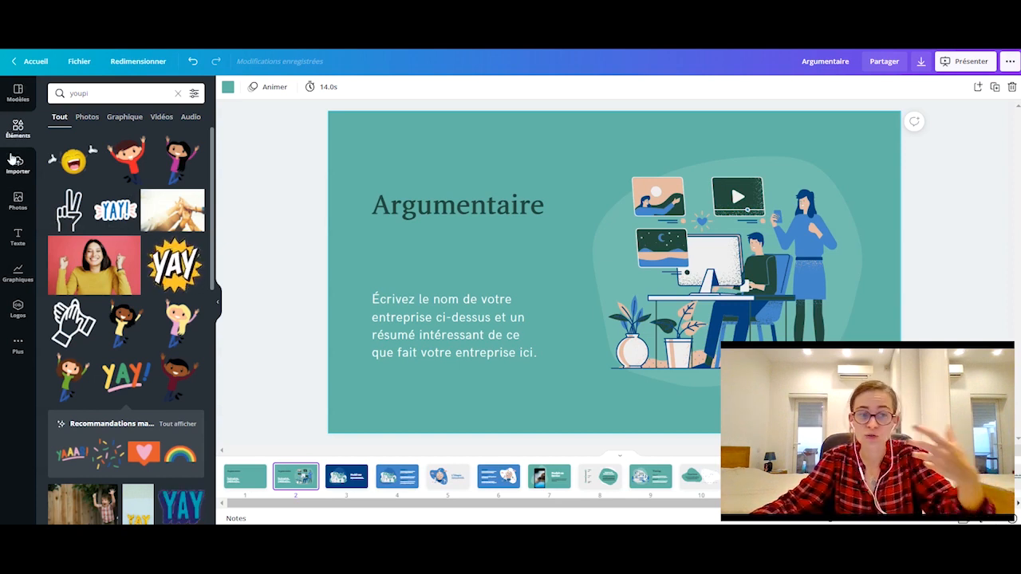
{"action": "left_click", "coordinate": [36, 63]}
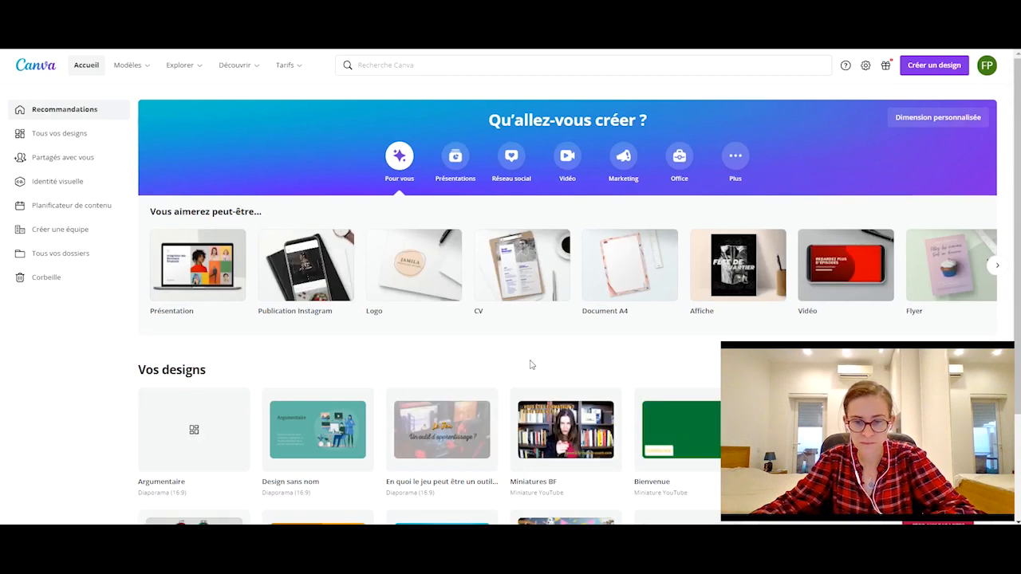
Open the "En quoi le jeu peut être un outil d'apprentissage" presentation and set the first page's background photo transparency to 39
{"action": "left_click", "coordinate": [442, 433]}
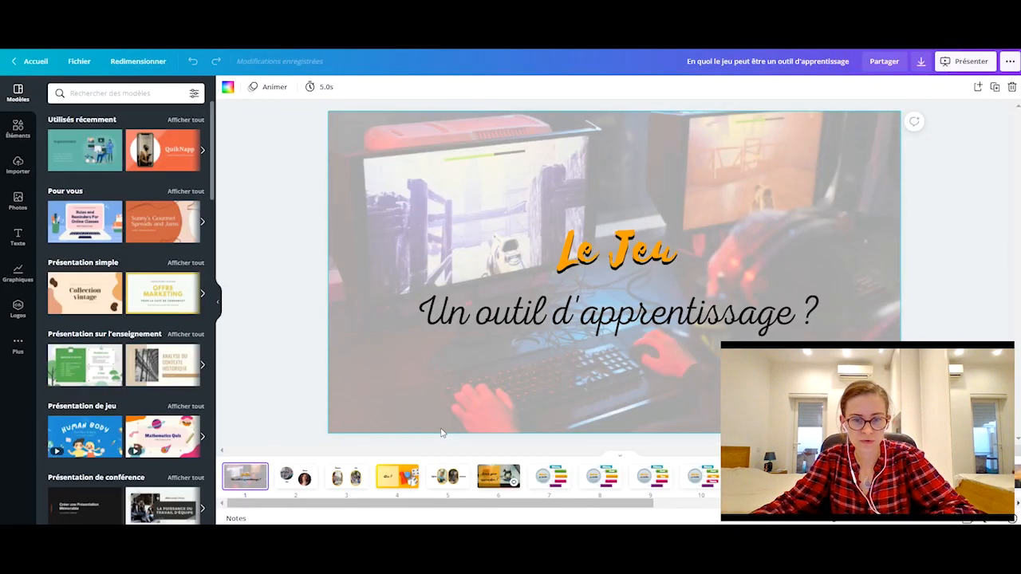
{"action": "left_click", "coordinate": [802, 197]}
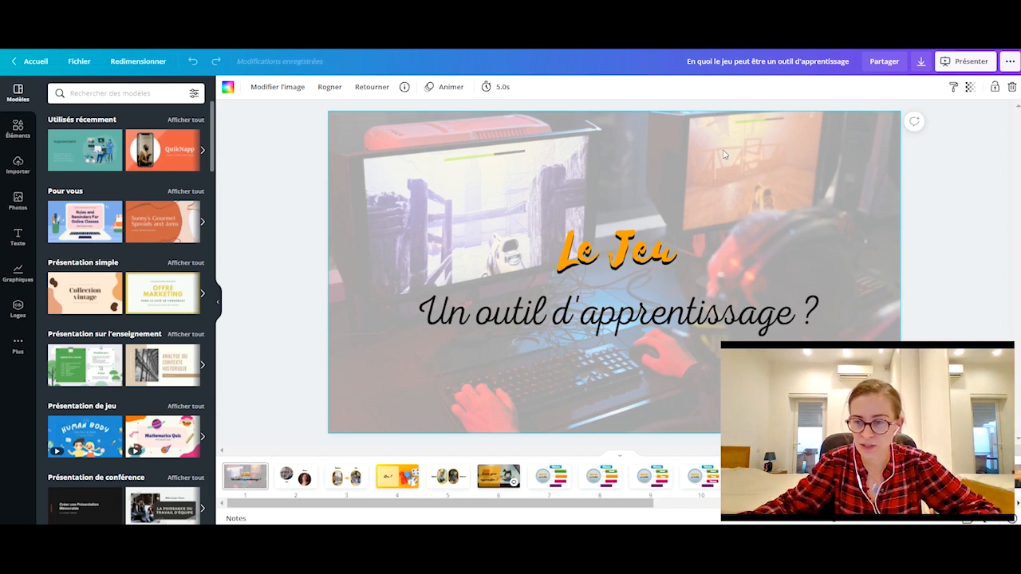
{"action": "left_click", "coordinate": [970, 88]}
{"action": "left_click_drag", "start_coordinate": [937, 118], "coordinate": [899, 119]}
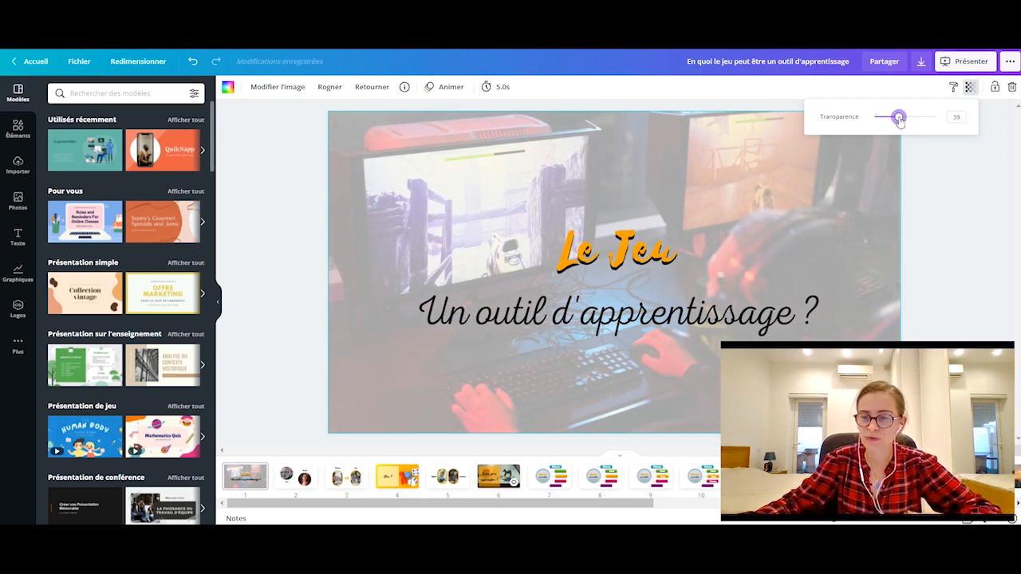
{"action": "left_click", "coordinate": [942, 203]}
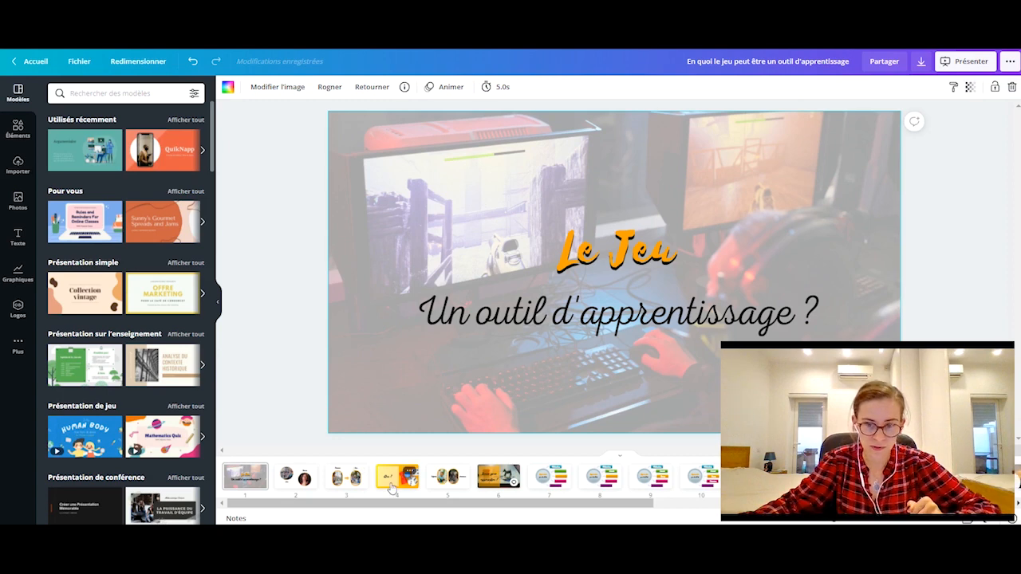
On page 4, select the pale square behind "Qui ?" and check its transparency setting
{"action": "left_click", "coordinate": [392, 479]}
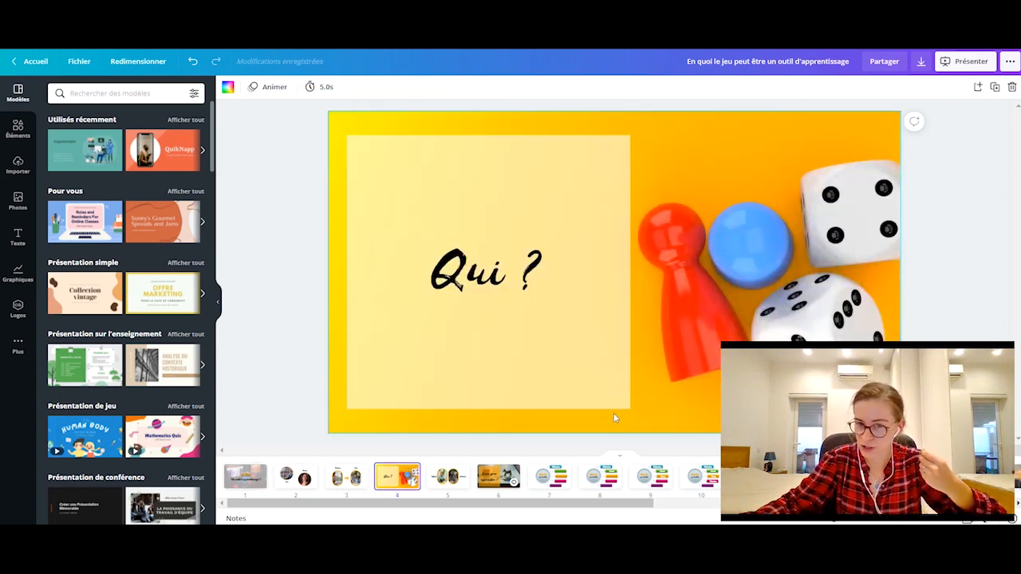
{"action": "left_click", "coordinate": [542, 187]}
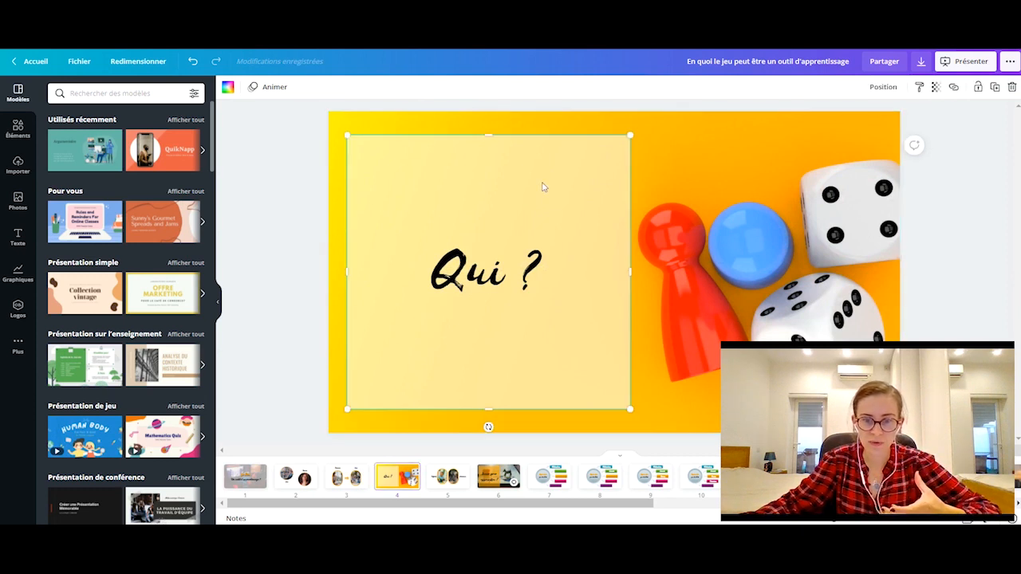
{"action": "left_click", "coordinate": [936, 87]}
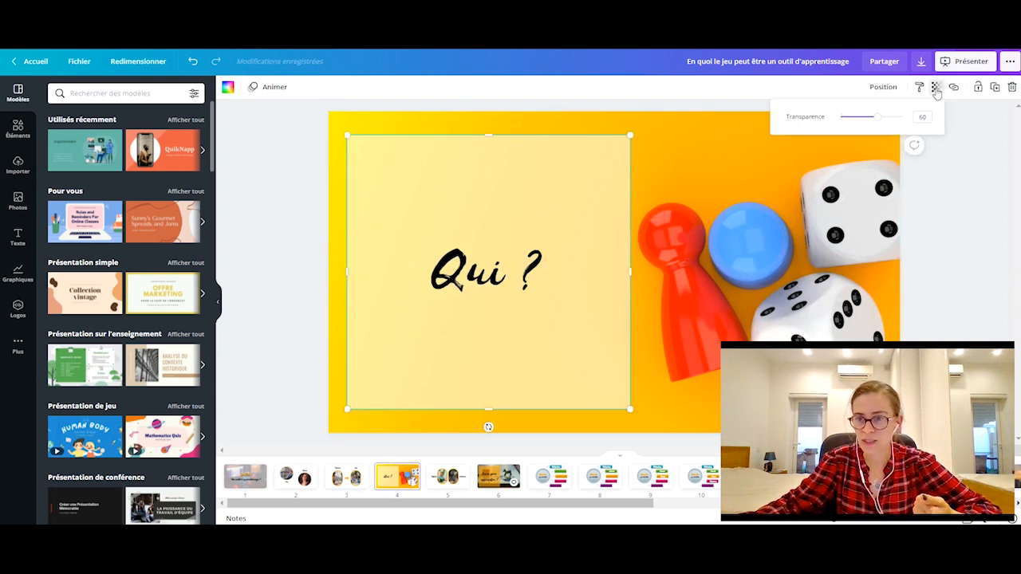
{"action": "left_click", "coordinate": [753, 213]}
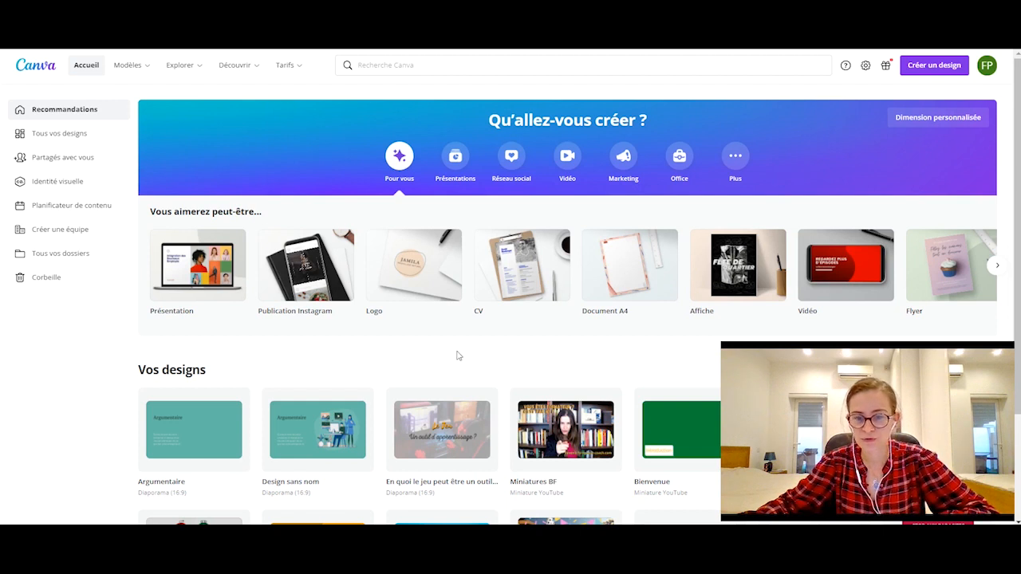
Browse the suggested design formats on the home page through to Publication LinkedIn
{"action": "left_click", "coordinate": [997, 267]}
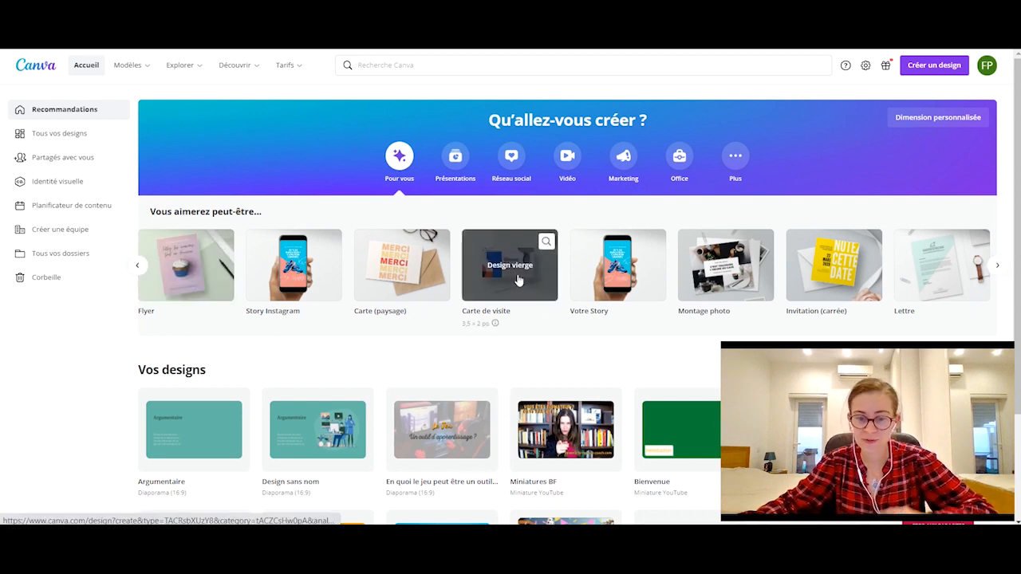
{"action": "left_click", "coordinate": [996, 267]}
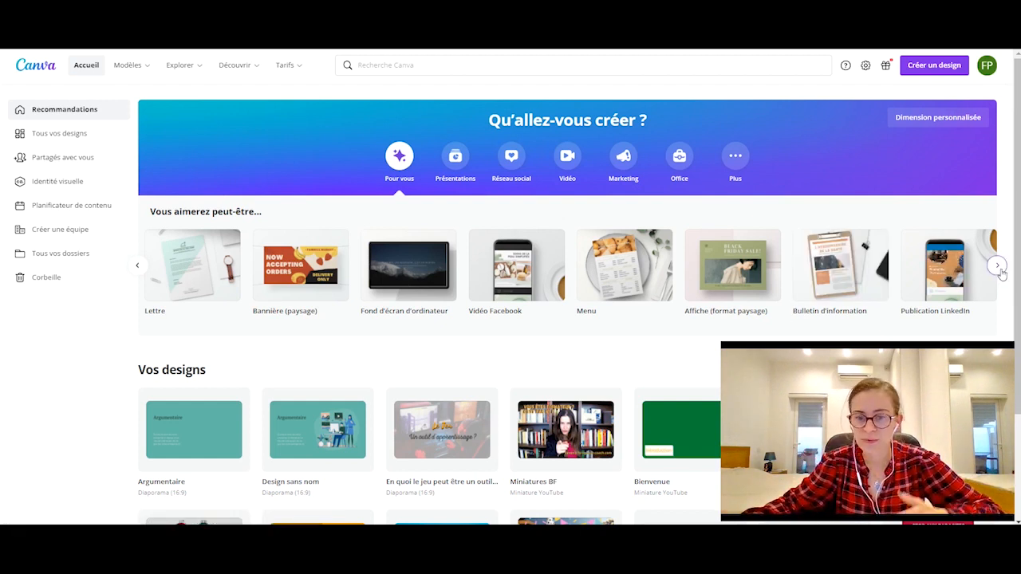
{"action": "left_click", "coordinate": [998, 266]}
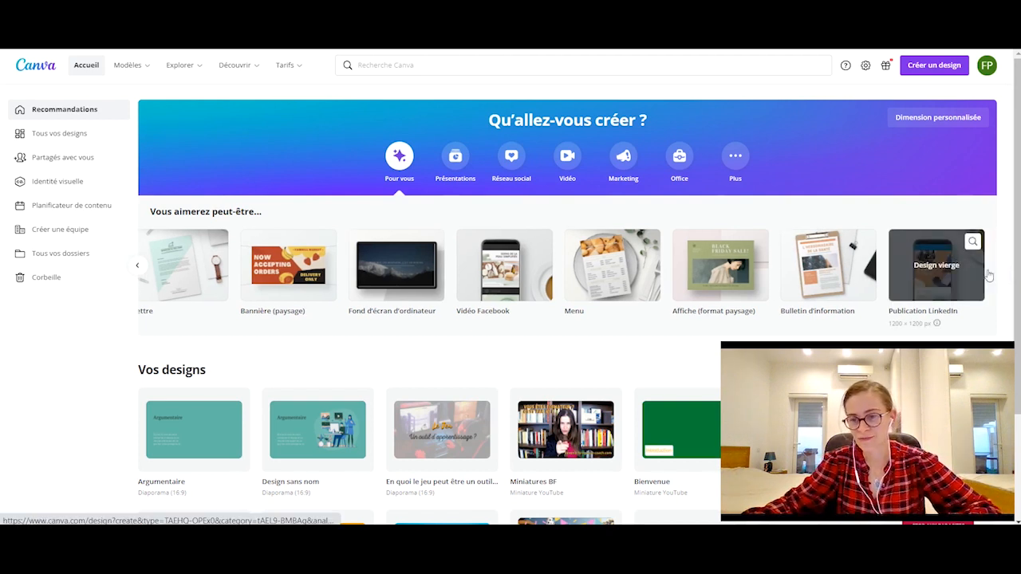
Search the new-design types for "organisation" and create a blank Organisateur graphique design
{"action": "left_click", "coordinate": [933, 68]}
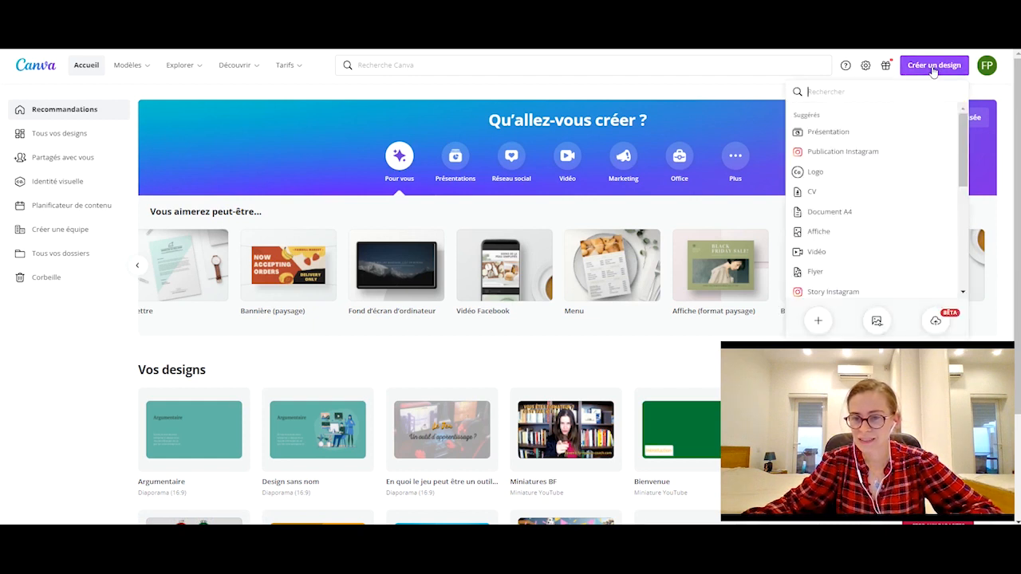
{"action": "scroll", "coordinate": [923, 146], "scroll_direction": "down", "scroll_amount": 5}
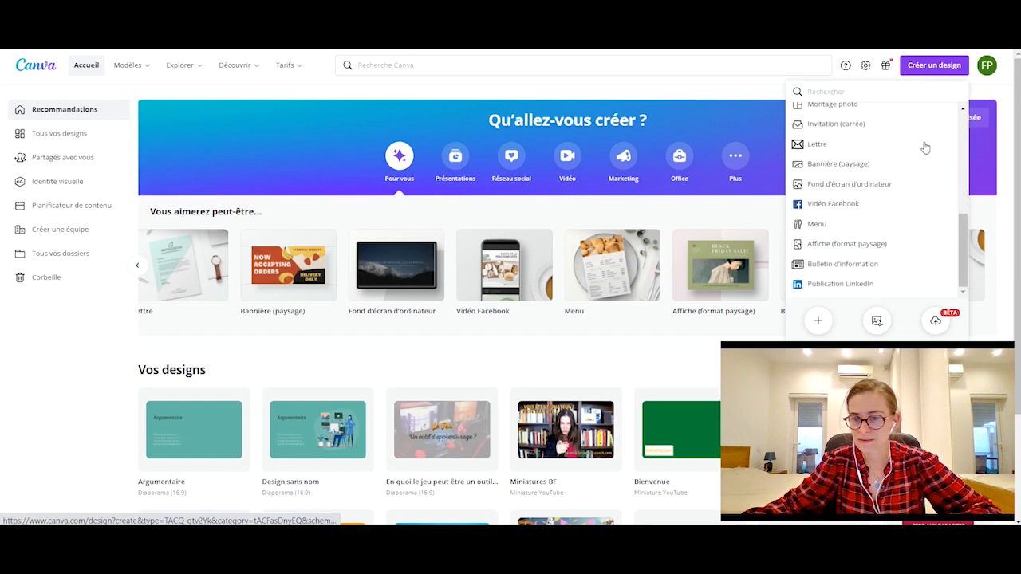
{"action": "scroll", "coordinate": [925, 148], "scroll_direction": "up", "scroll_amount": 5}
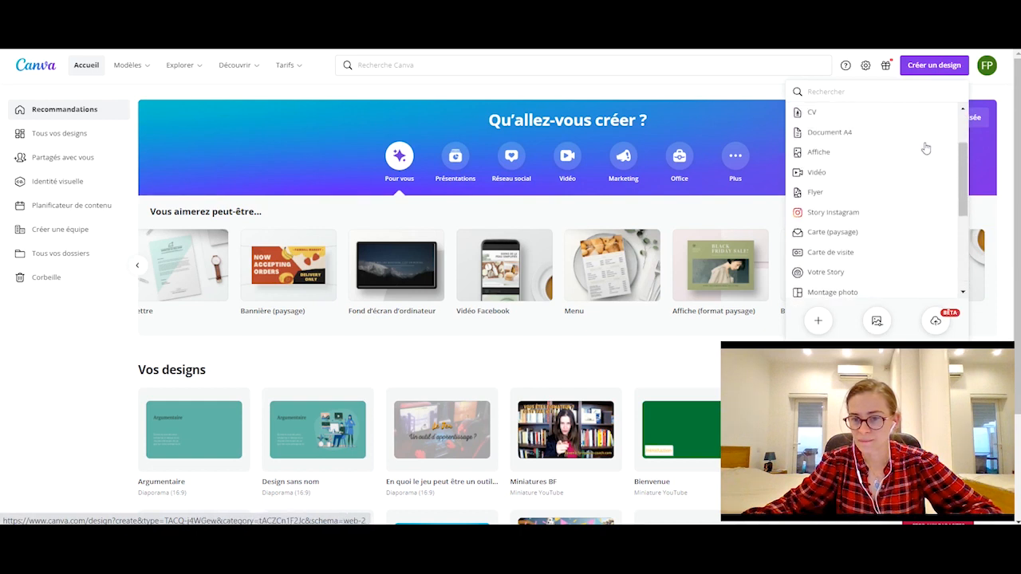
{"action": "scroll", "coordinate": [926, 149], "scroll_direction": "down", "scroll_amount": 5}
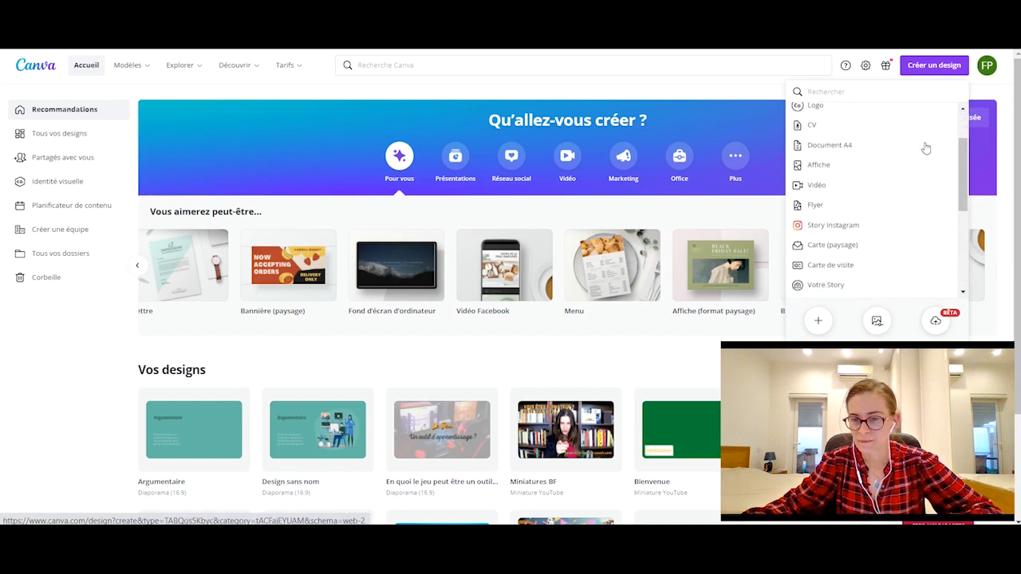
{"action": "scroll", "coordinate": [925, 148], "scroll_direction": "up", "scroll_amount": 4}
{"action": "scroll", "coordinate": [926, 149], "scroll_direction": "up", "scroll_amount": 1}
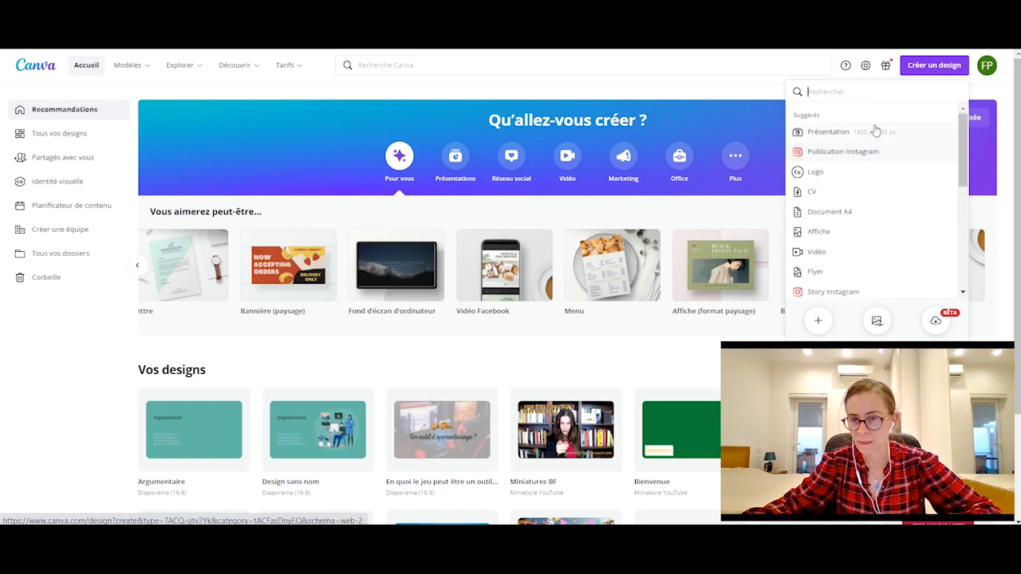
{"action": "left_click", "coordinate": [851, 93]}
{"action": "type", "text": "organisation"}
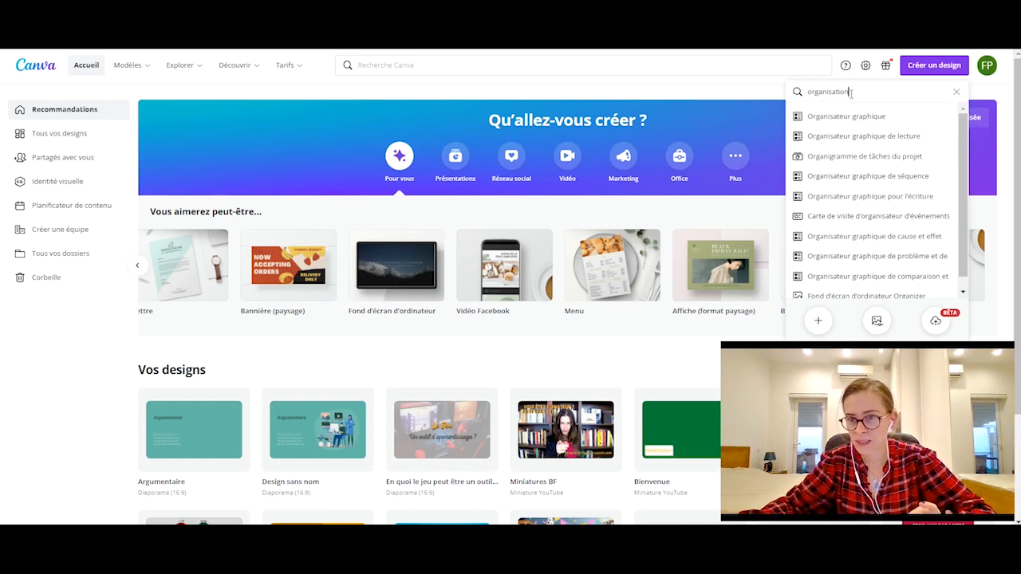
{"action": "scroll", "coordinate": [868, 257], "scroll_direction": "down", "scroll_amount": 1}
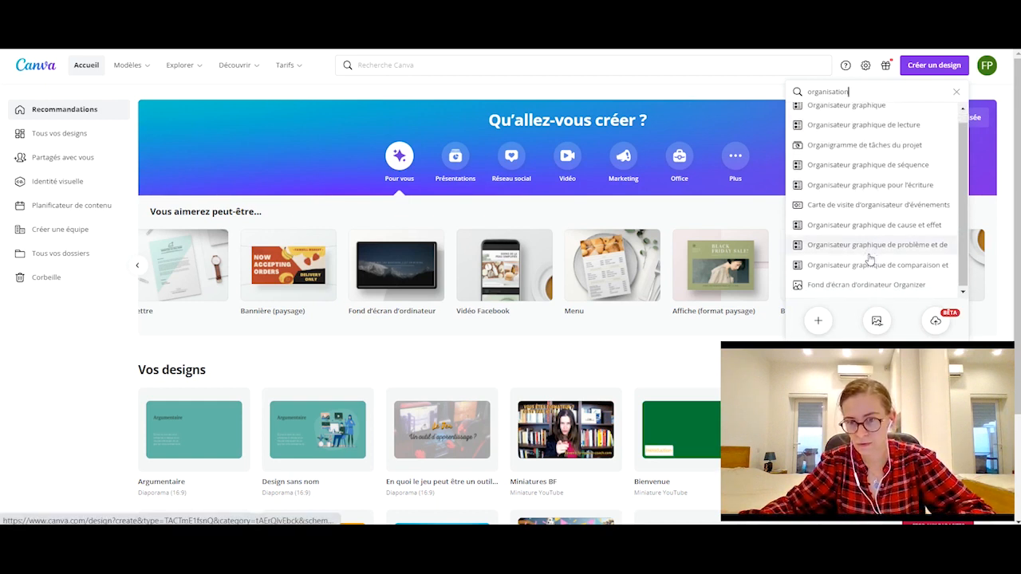
{"action": "scroll", "coordinate": [869, 257], "scroll_direction": "up", "scroll_amount": 1}
{"action": "left_click", "coordinate": [863, 118]}
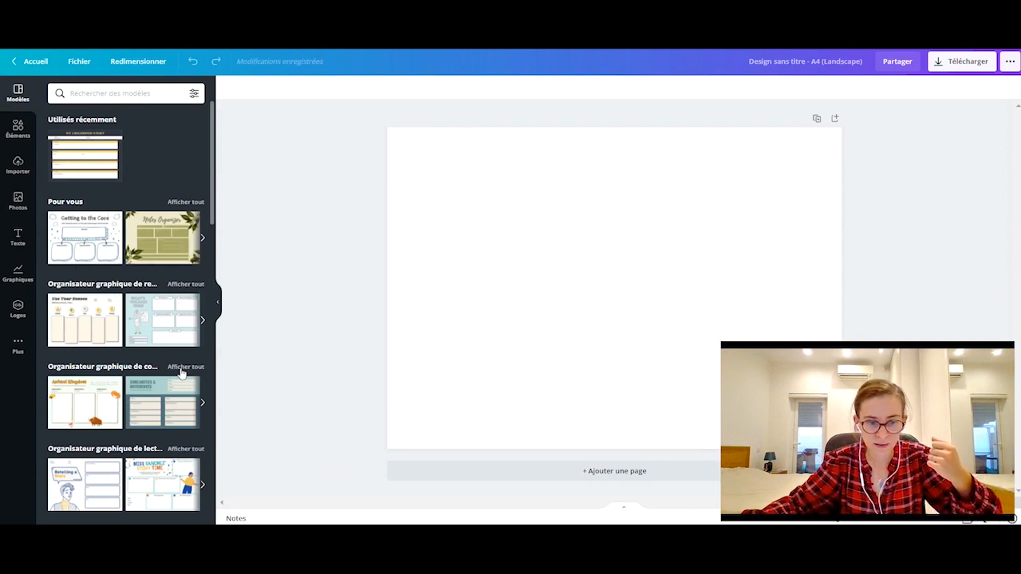
Browse the graphic organizer templates and apply the red "My Weekly Vocabulary List" template to the blank page
{"action": "scroll", "coordinate": [155, 469], "scroll_direction": "down", "scroll_amount": 10}
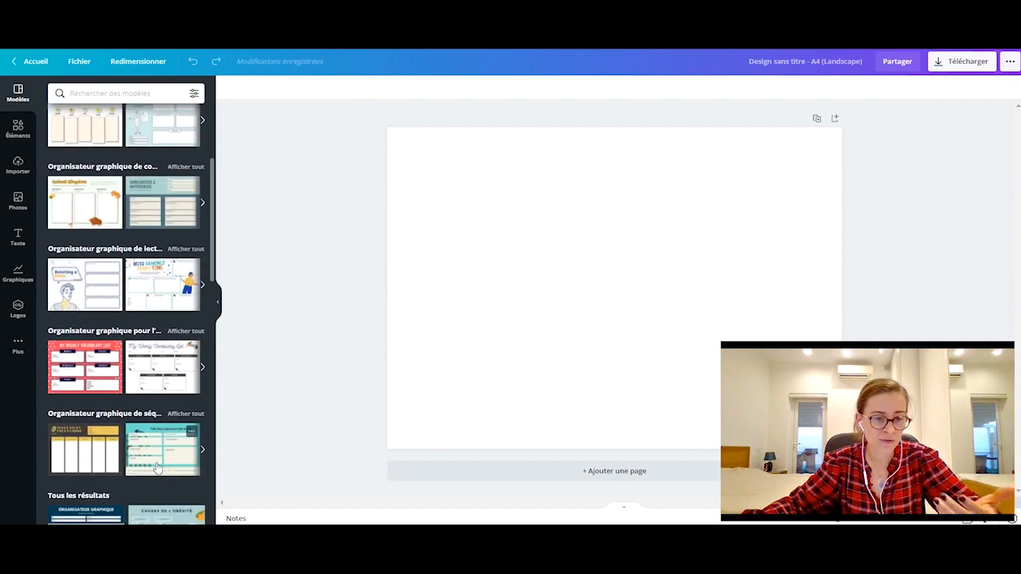
{"action": "scroll", "coordinate": [155, 468], "scroll_direction": "down", "scroll_amount": 3}
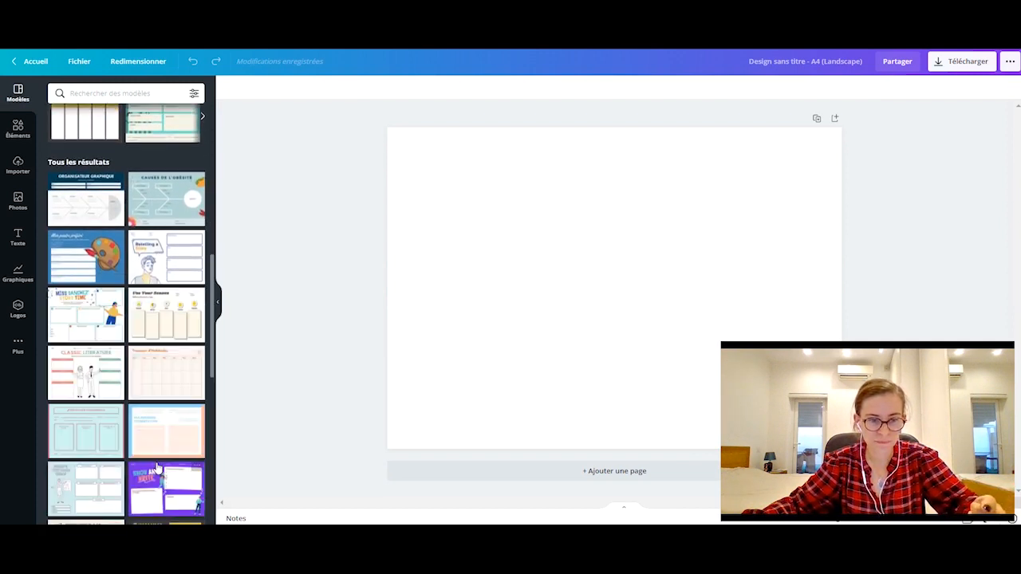
{"action": "scroll", "coordinate": [157, 467], "scroll_direction": "down", "scroll_amount": 5}
{"action": "scroll", "coordinate": [158, 461], "scroll_direction": "down", "scroll_amount": 1}
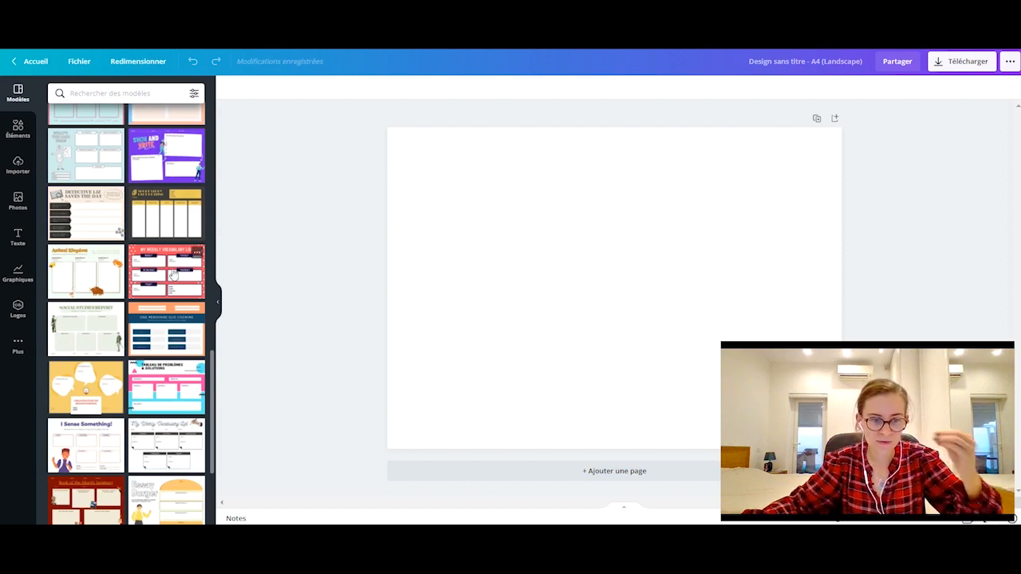
{"action": "left_click", "coordinate": [173, 274]}
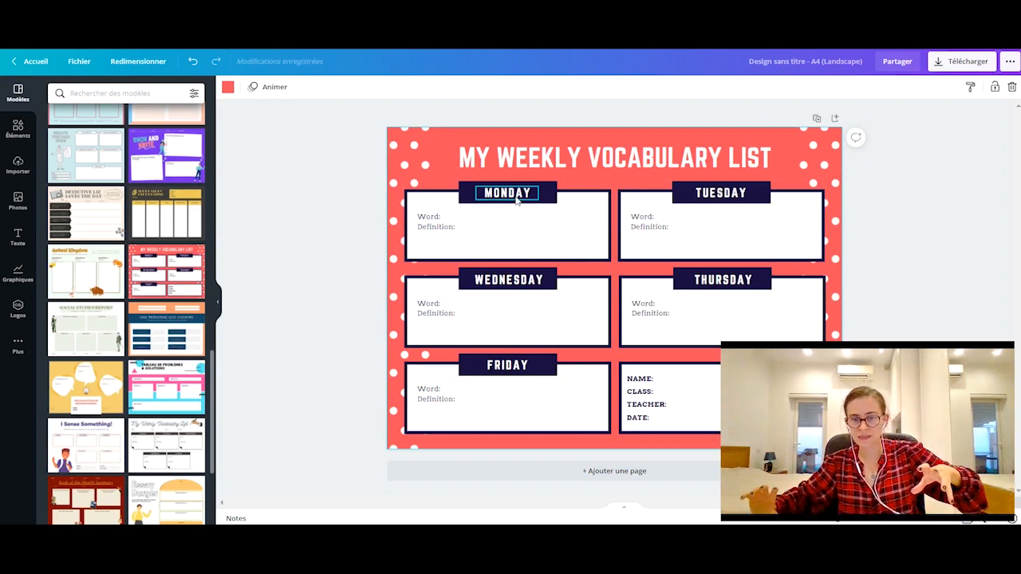
Try Adam Script Thin on the "My Weekly Vocabulary List" title, and set its font to Gagalin
{"action": "left_click", "coordinate": [520, 155]}
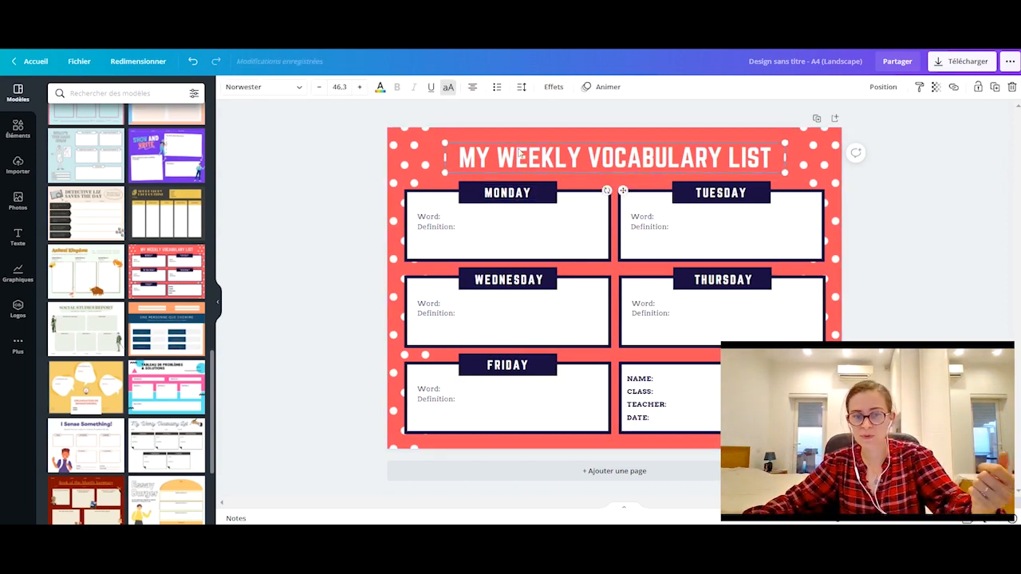
{"action": "left_click", "coordinate": [292, 91]}
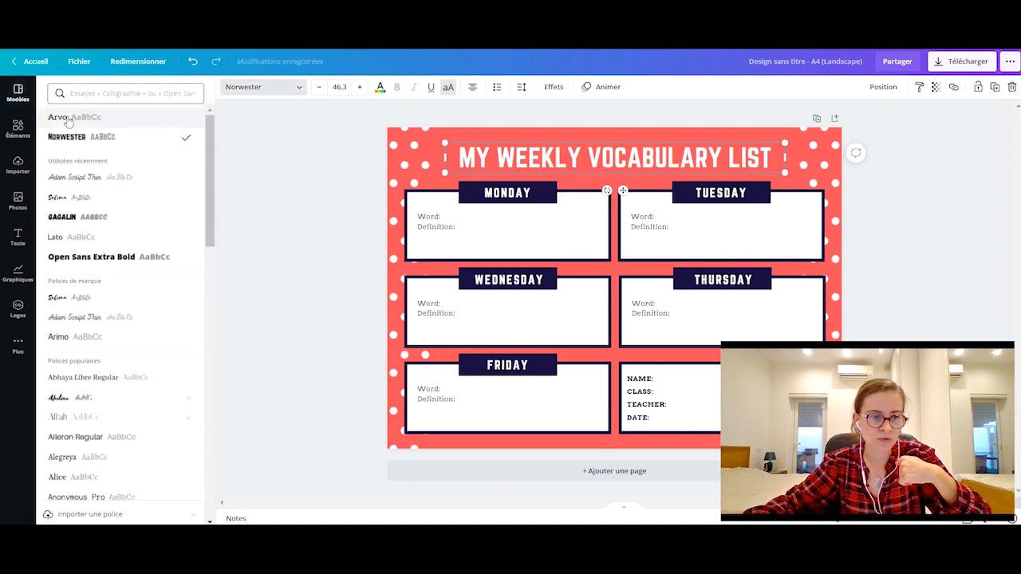
{"action": "left_click", "coordinate": [67, 180]}
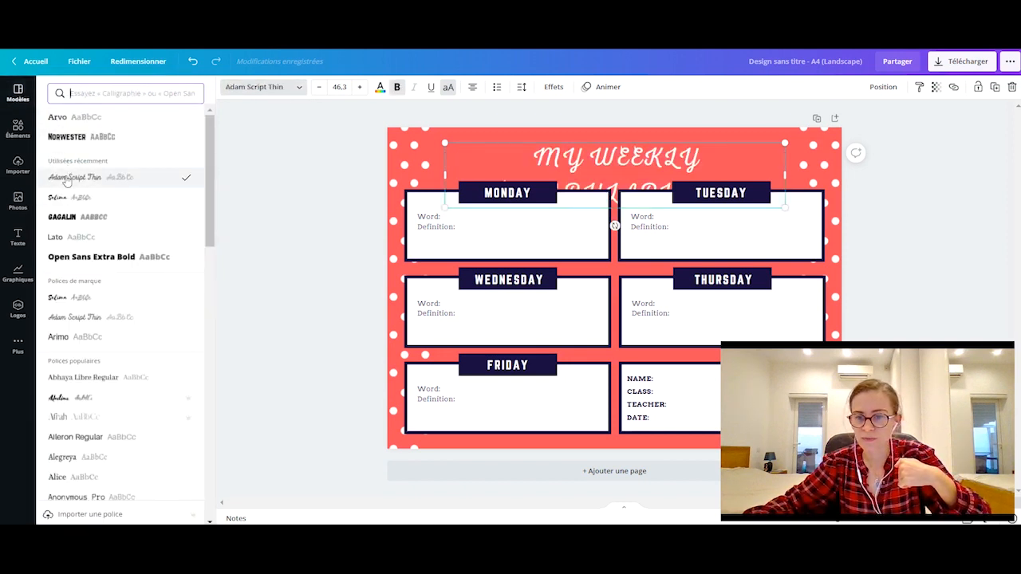
{"action": "left_click", "coordinate": [69, 219]}
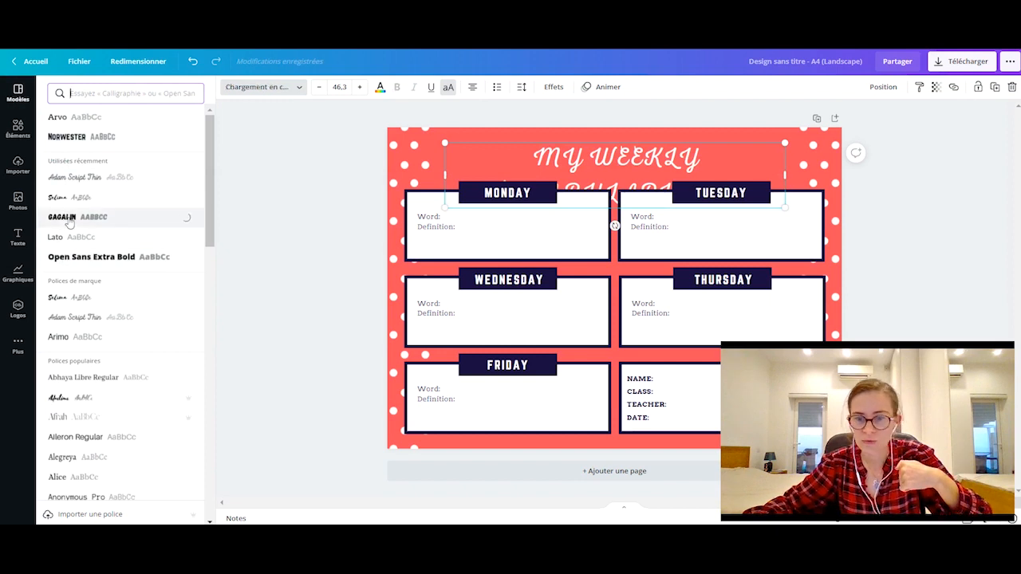
{"action": "left_click", "coordinate": [444, 231]}
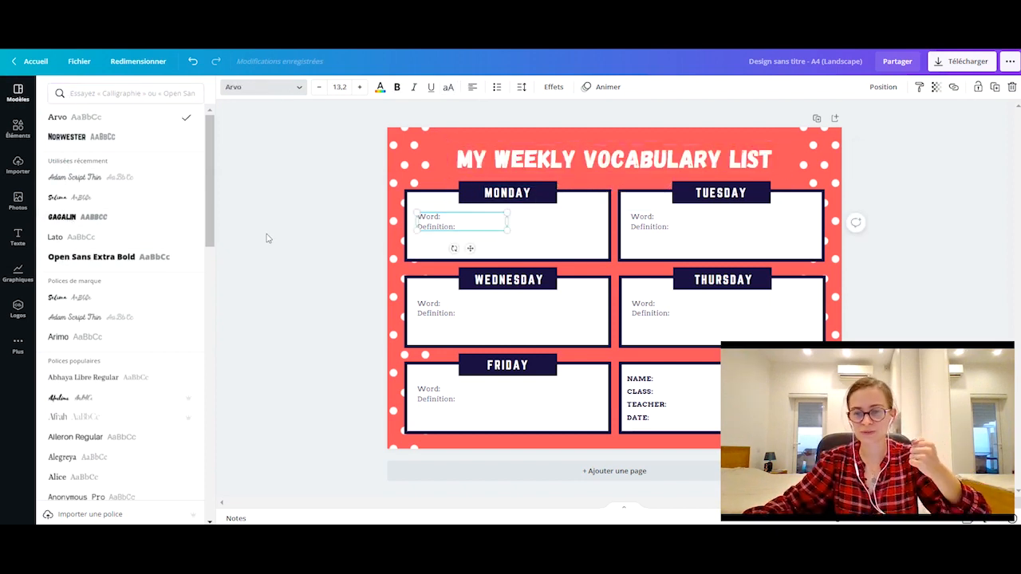
Browse all saved designs, open the landscape A4 "Mes priorités" organizer to view it, and return to the home page
{"action": "left_click", "coordinate": [32, 63]}
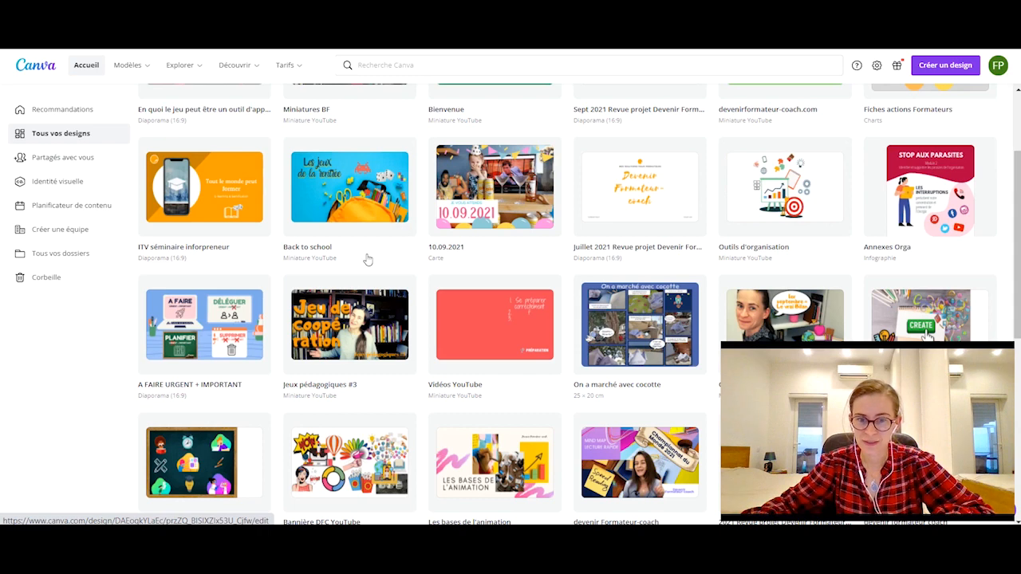
{"action": "scroll", "coordinate": [367, 260], "scroll_direction": "down", "scroll_amount": 3}
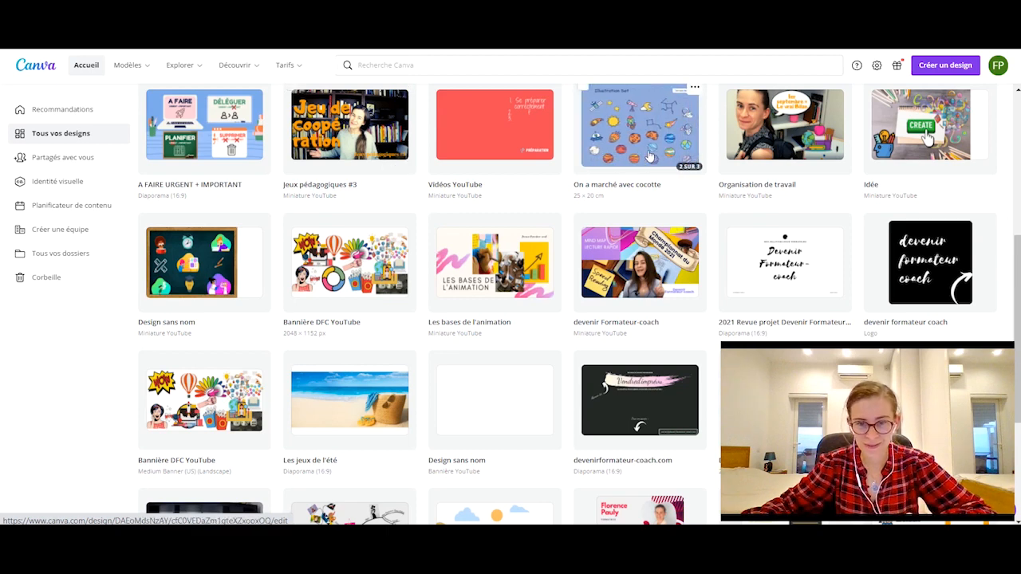
{"action": "scroll", "coordinate": [650, 156], "scroll_direction": "down", "scroll_amount": 6}
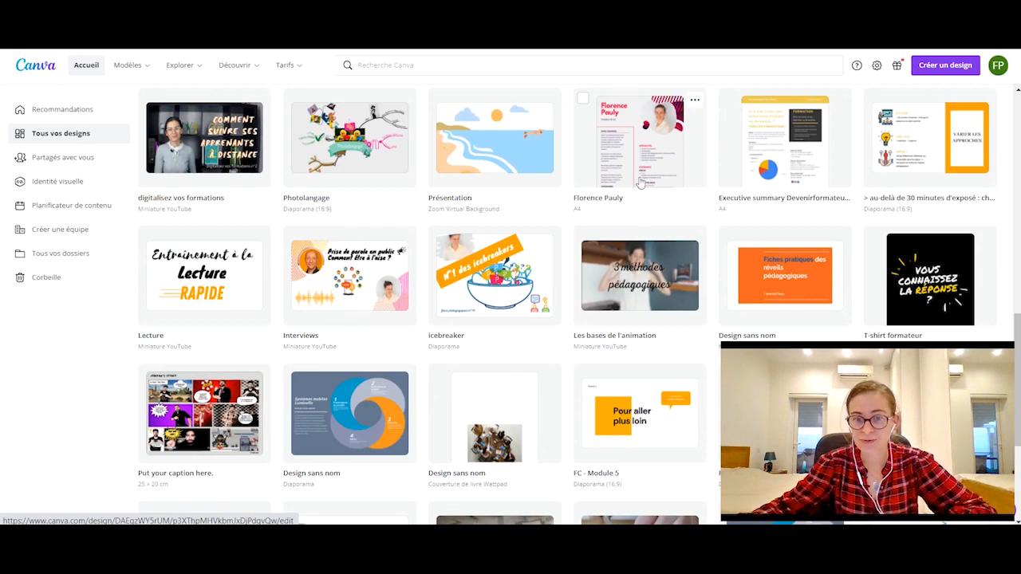
{"action": "scroll", "coordinate": [640, 182], "scroll_direction": "down", "scroll_amount": 3}
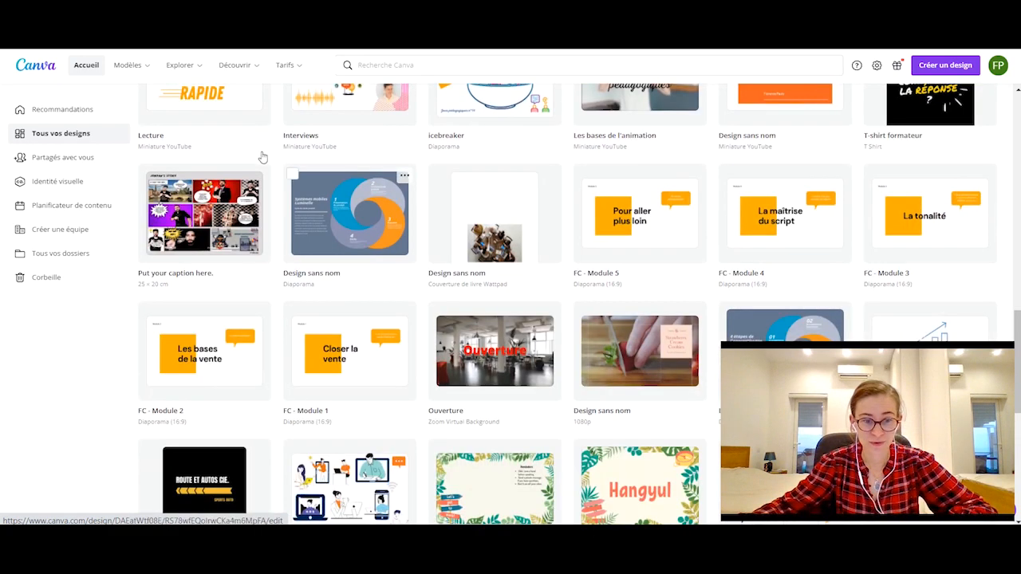
{"action": "scroll", "coordinate": [234, 294], "scroll_direction": "down", "scroll_amount": 1}
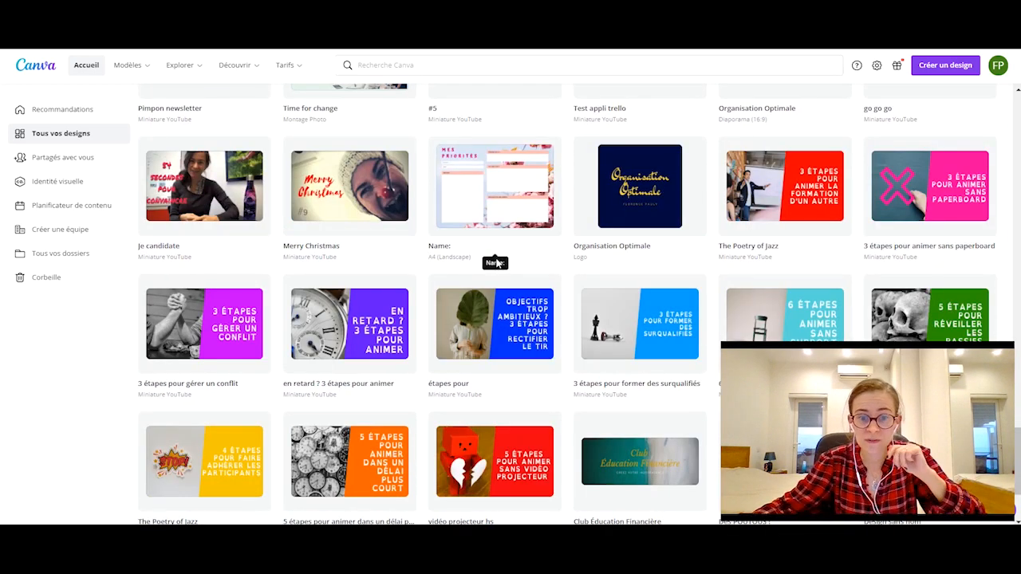
{"action": "left_click", "coordinate": [491, 200]}
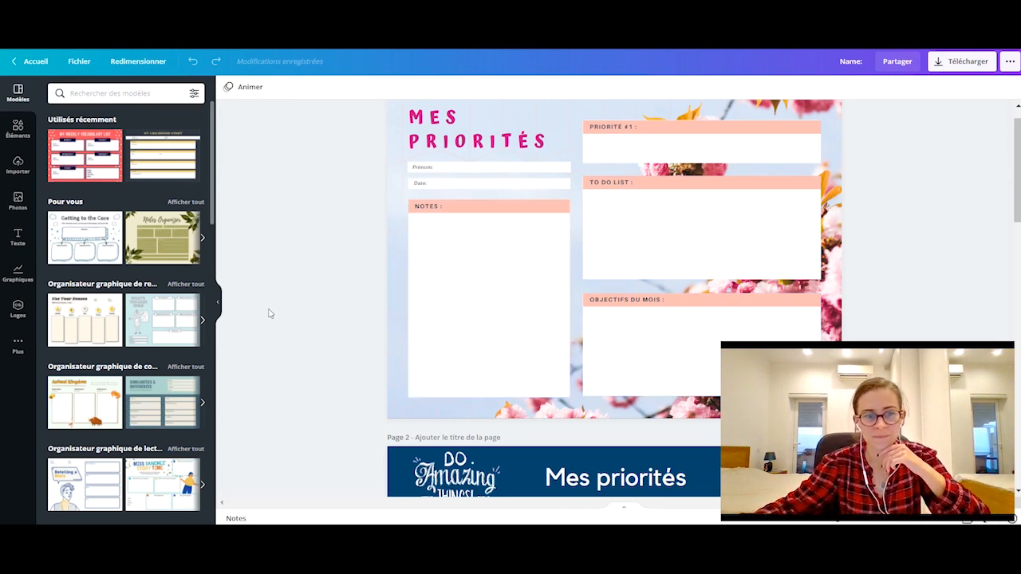
{"action": "left_click", "coordinate": [32, 63]}
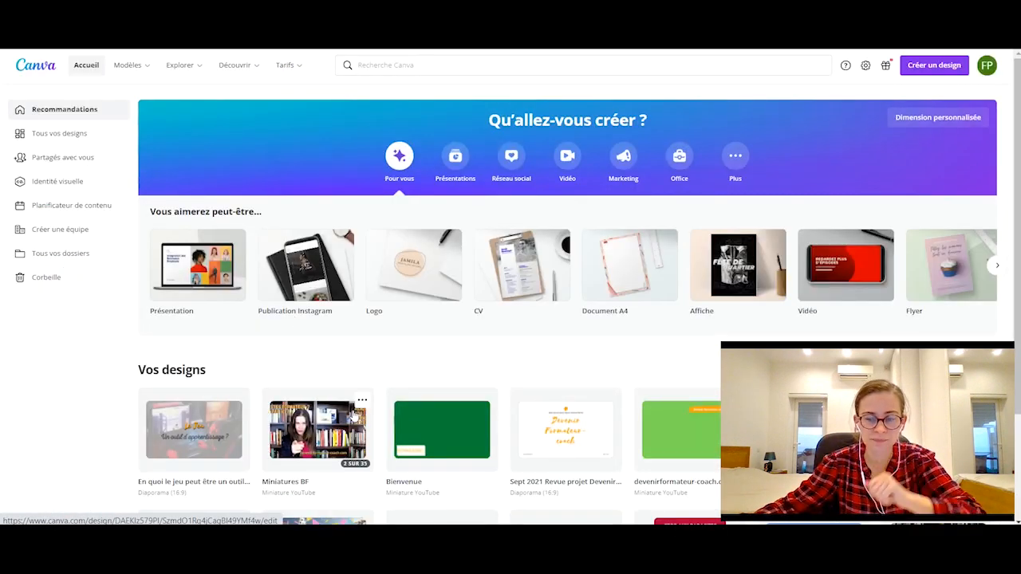
Browse all saved designs, open "fiches pratiques plantes + HE", and look through its plant sheets from Ashwagandha to Passiflore
{"action": "scroll", "coordinate": [478, 359], "scroll_direction": "down", "scroll_amount": 3}
{"action": "left_click", "coordinate": [973, 229]}
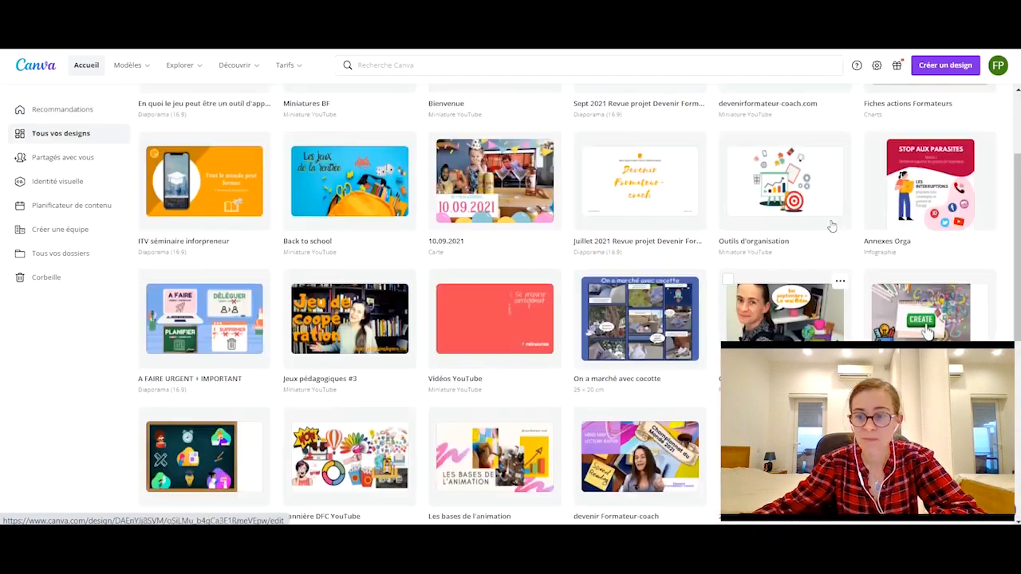
{"action": "left_click", "coordinate": [939, 203]}
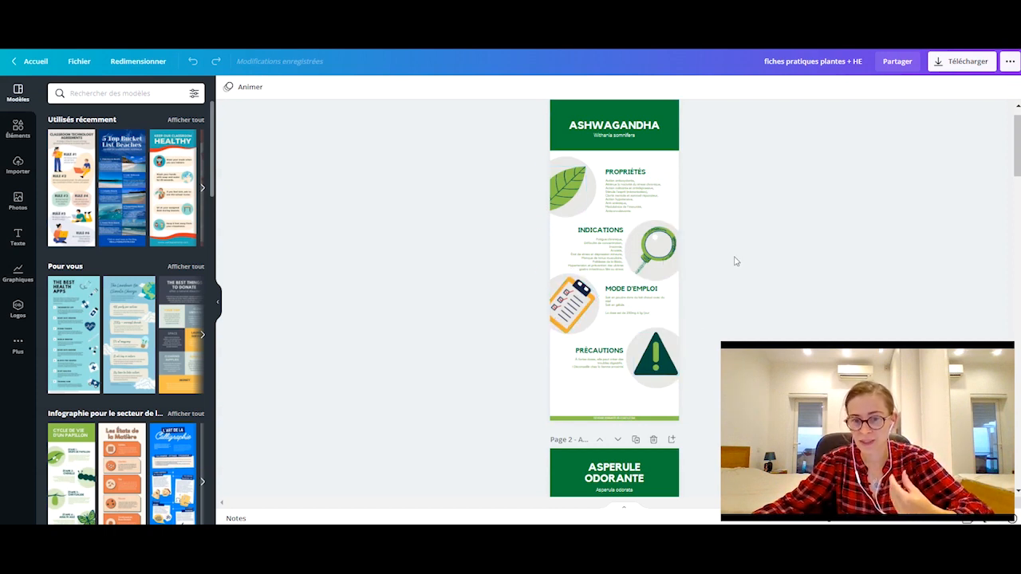
{"action": "scroll", "coordinate": [736, 260], "scroll_direction": "down", "scroll_amount": 5}
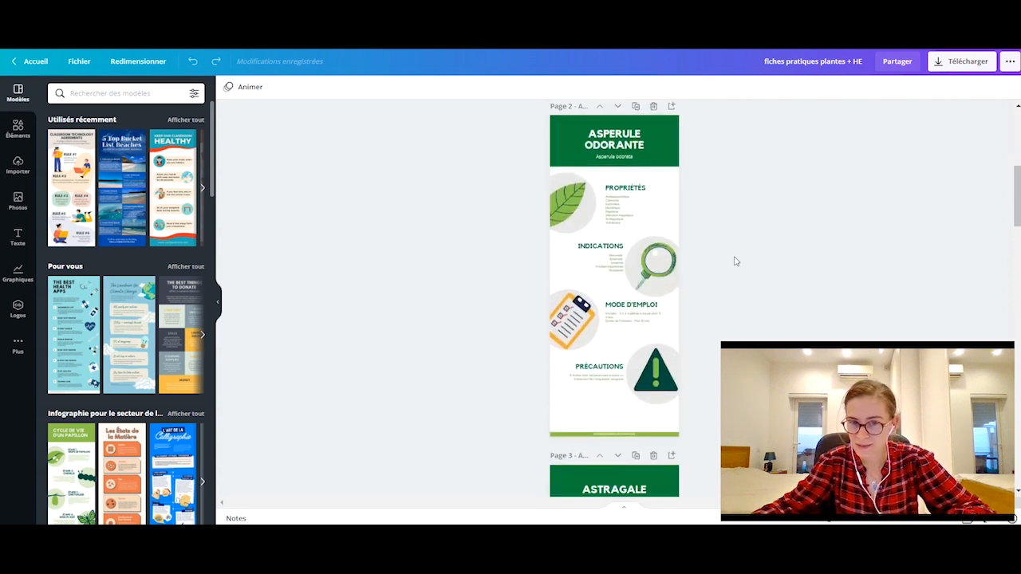
{"action": "scroll", "coordinate": [735, 261], "scroll_direction": "down", "scroll_amount": 4}
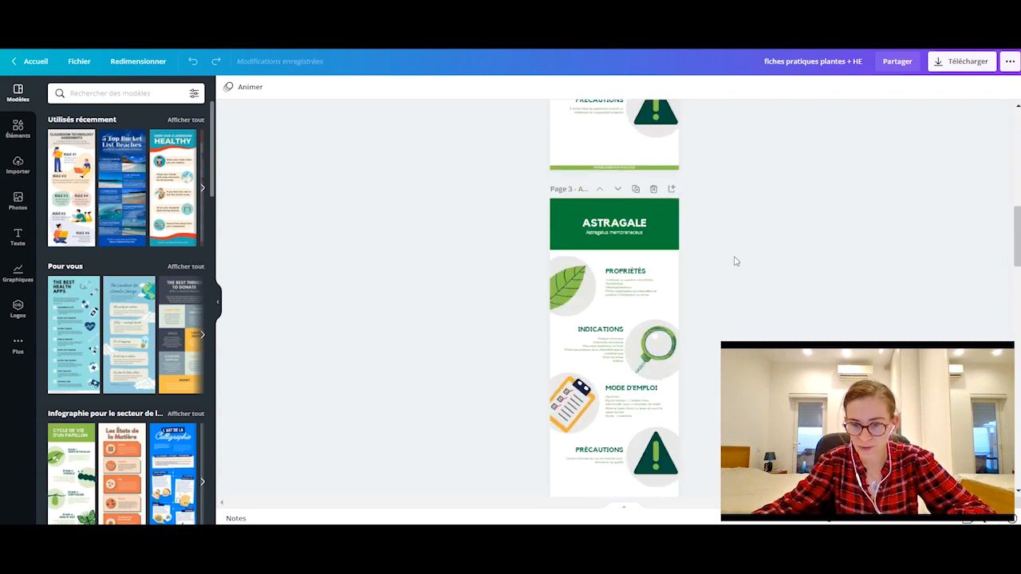
{"action": "scroll", "coordinate": [735, 261], "scroll_direction": "down", "scroll_amount": 4}
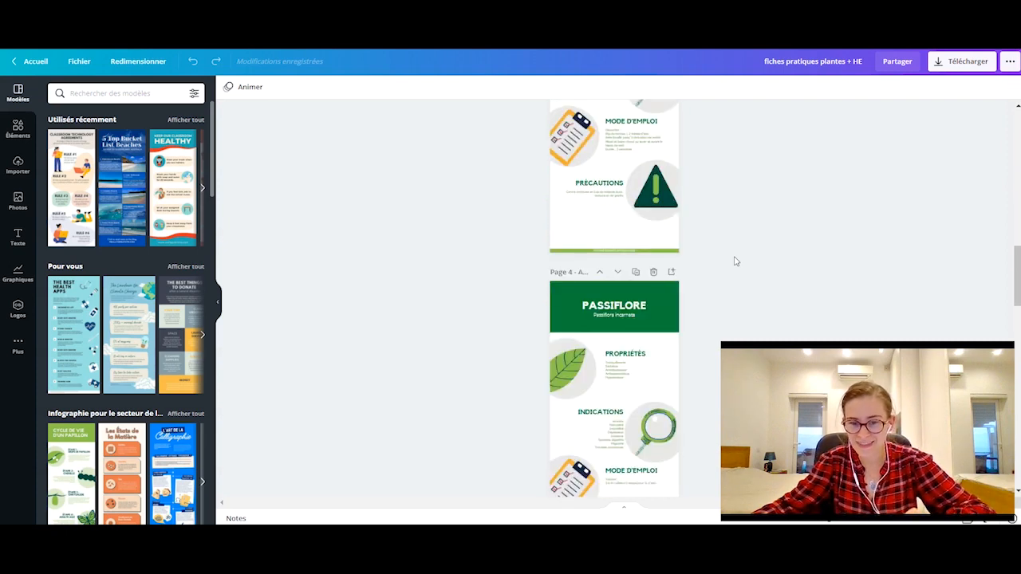
{"action": "scroll", "coordinate": [735, 260], "scroll_direction": "down", "scroll_amount": 3}
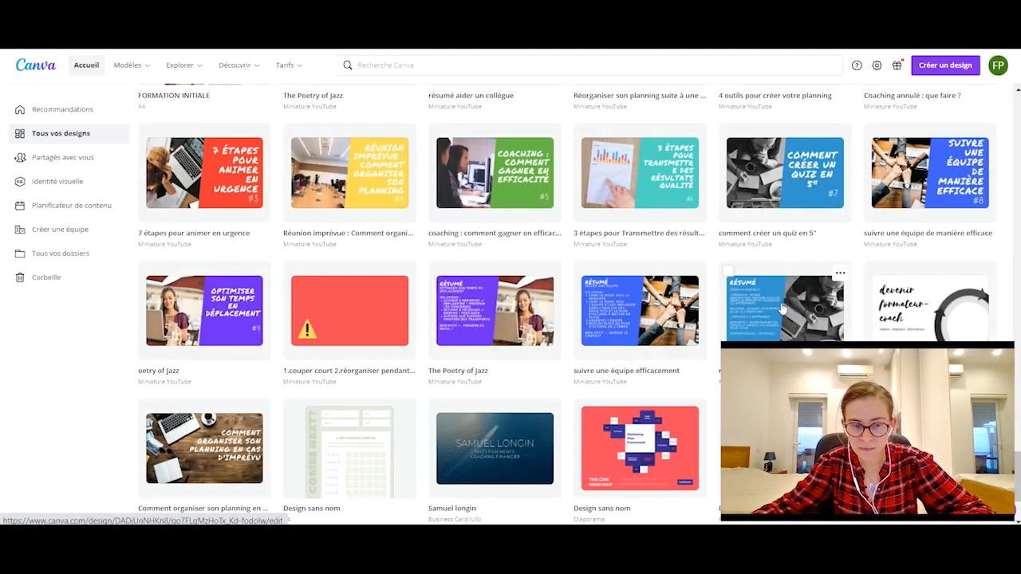
Open the "En quoi le jeu peut être un outil d'apprentissage" presentation and display its available presenting types
{"action": "left_click", "coordinate": [782, 309]}
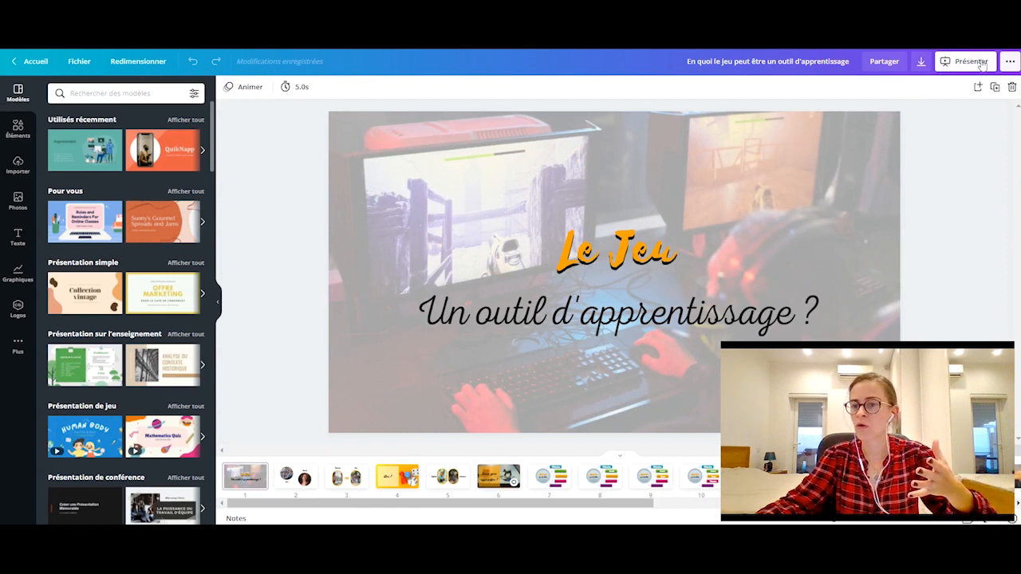
{"action": "left_click", "coordinate": [965, 67]}
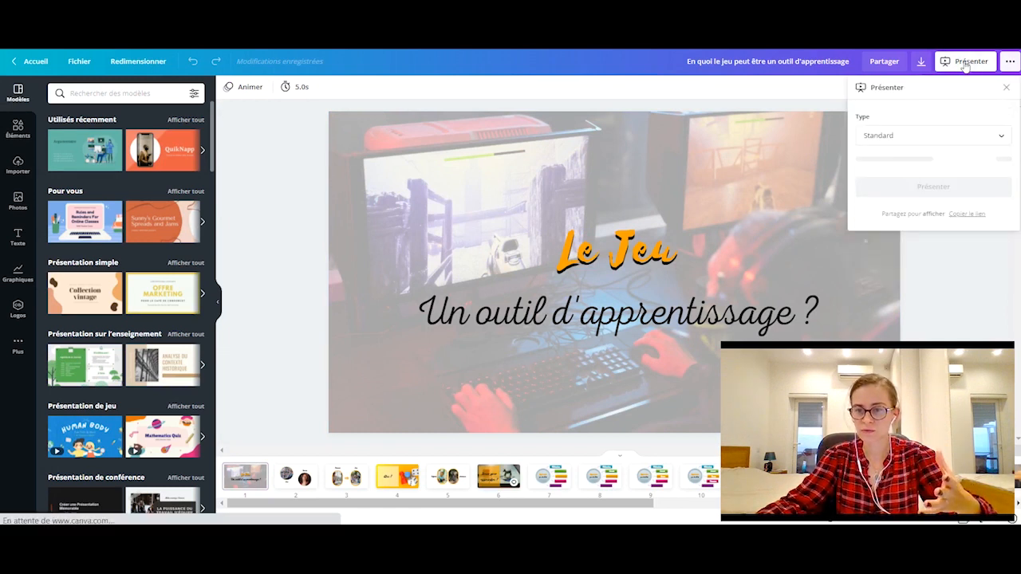
{"action": "left_click", "coordinate": [943, 134]}
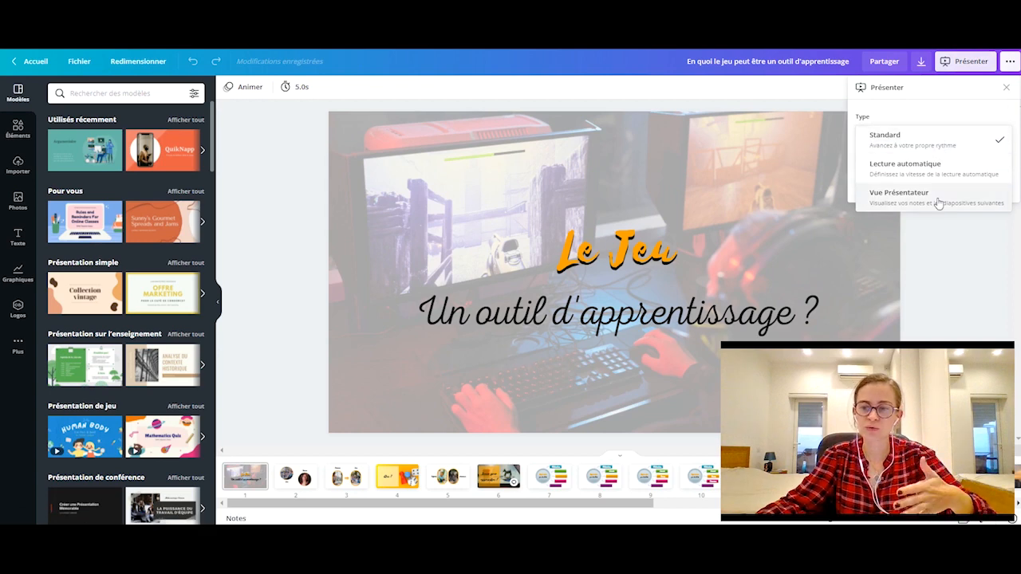